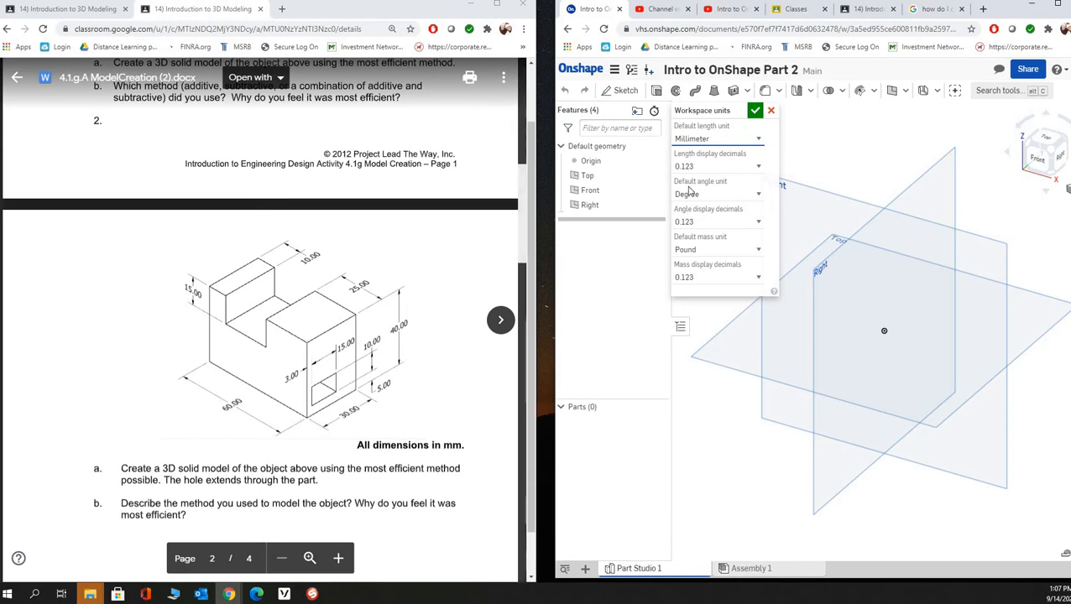
# Step: Accept the workspace units with millimeter as default length and start a sketch on the Front plane
pyautogui.click(754, 113)
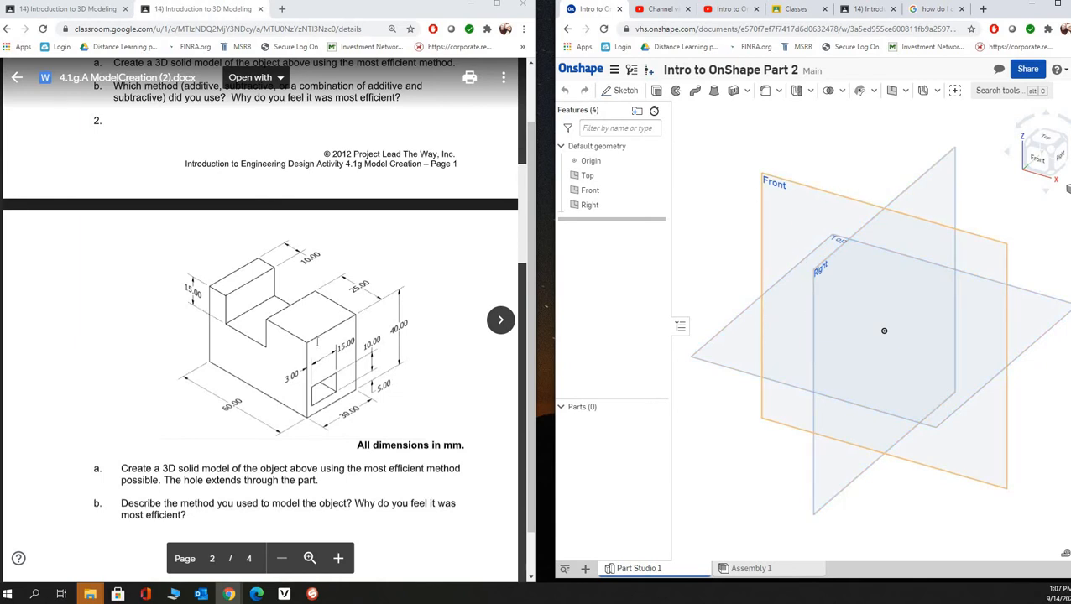
pyautogui.click(616, 98)
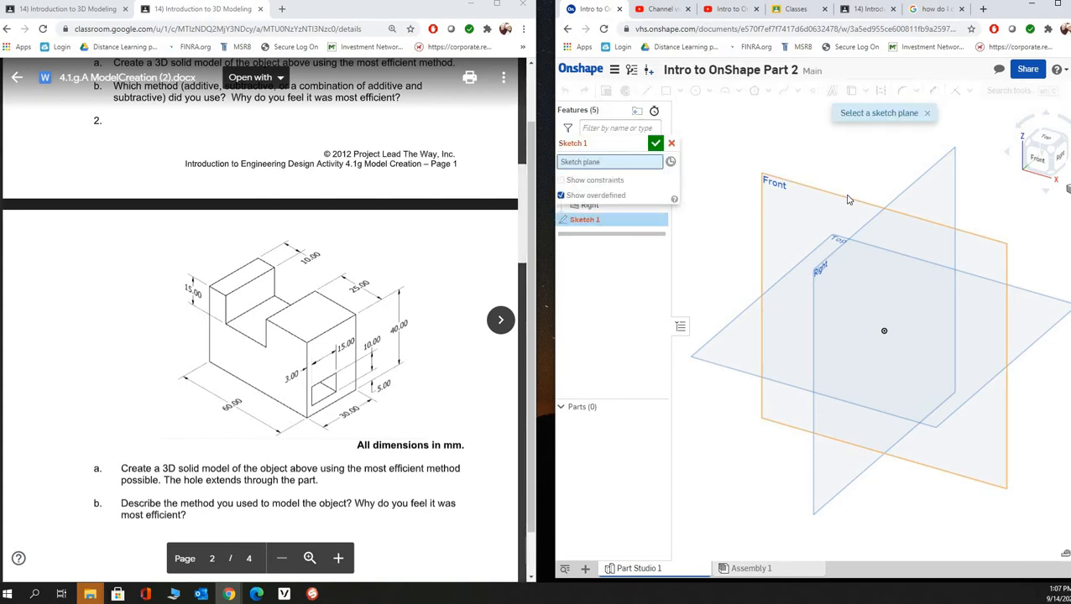
pyautogui.click(848, 199)
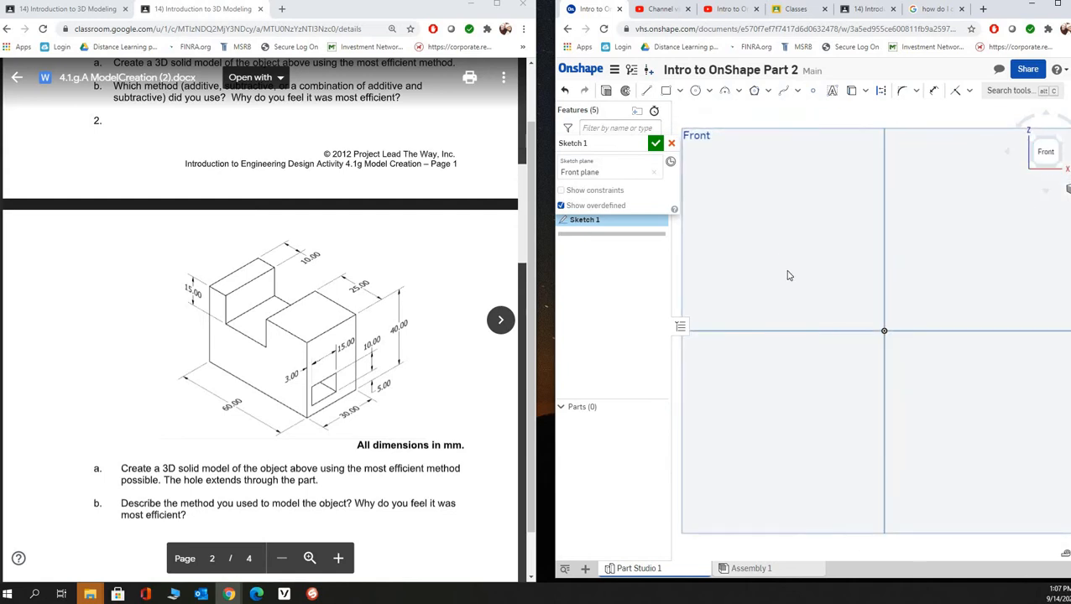
# Step: Sketch a corner rectangle about 84 mm wide and 57 mm high around the origin
pyautogui.scroll(2, 789, 275)
pyautogui.scroll(-5, 788, 274)
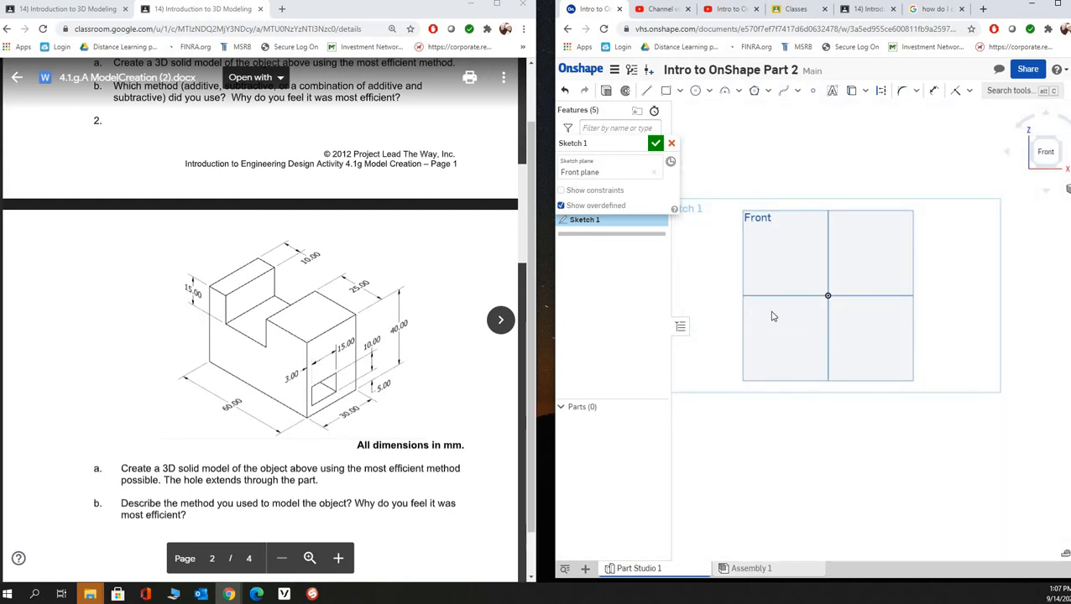
pyautogui.scroll(1, 773, 317)
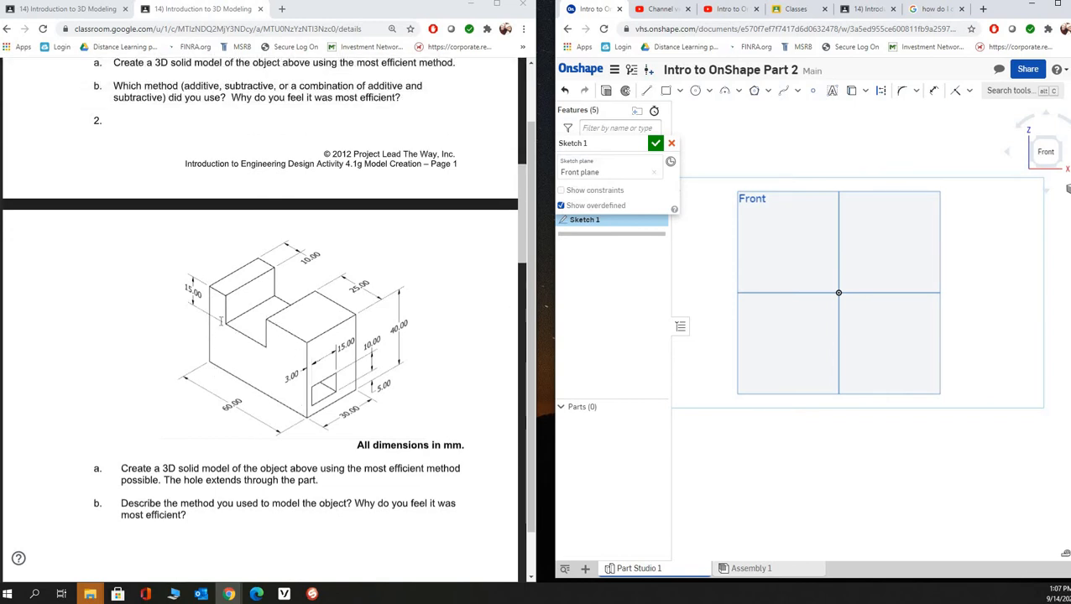
pyautogui.click(666, 92)
pyautogui.click(774, 239)
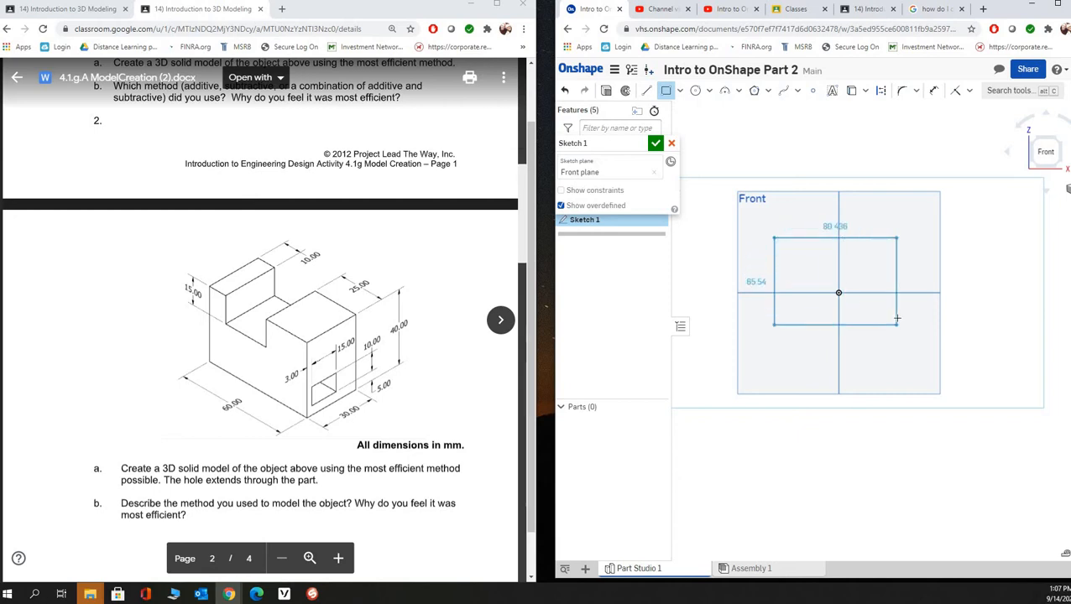
pyautogui.click(887, 314)
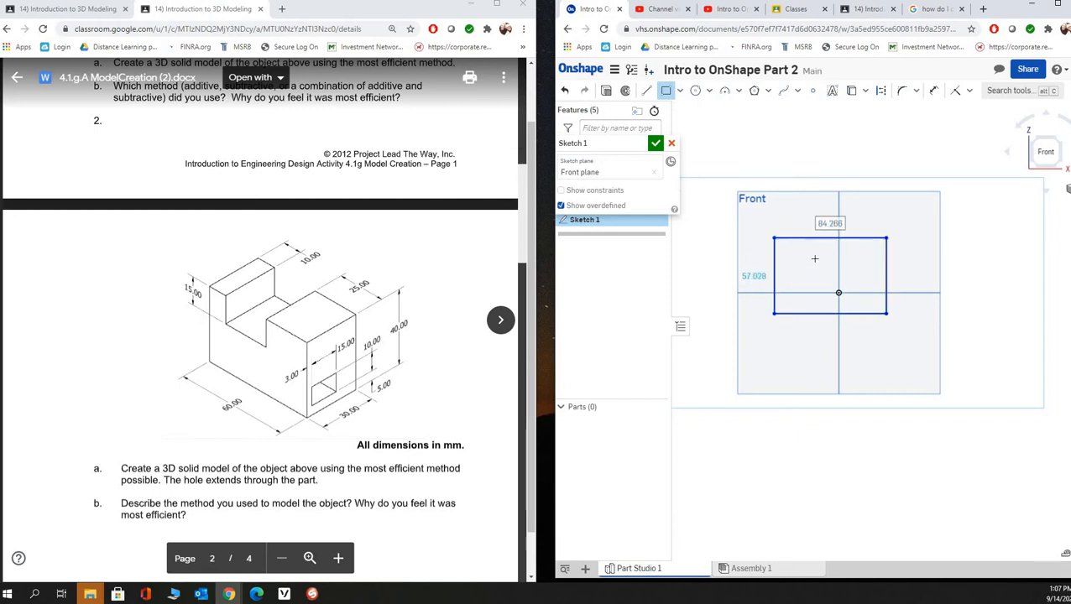
# Step: Sketch a smaller rectangle about 36 by 18 mm inside the large one, starting on its top edge, and leave the rectangle tool
pyautogui.click(796, 238)
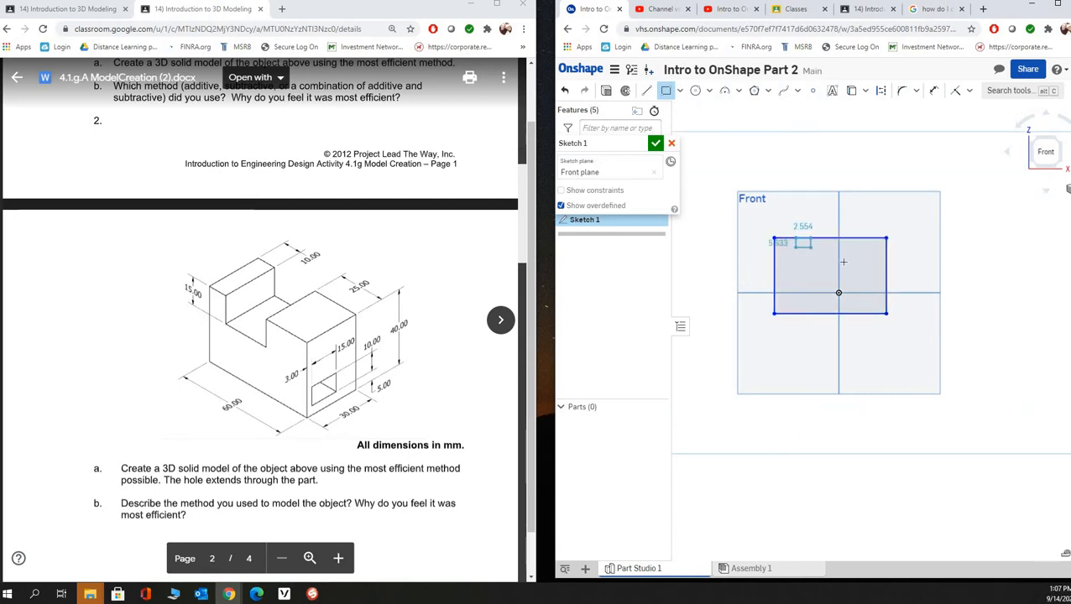
pyautogui.click(844, 262)
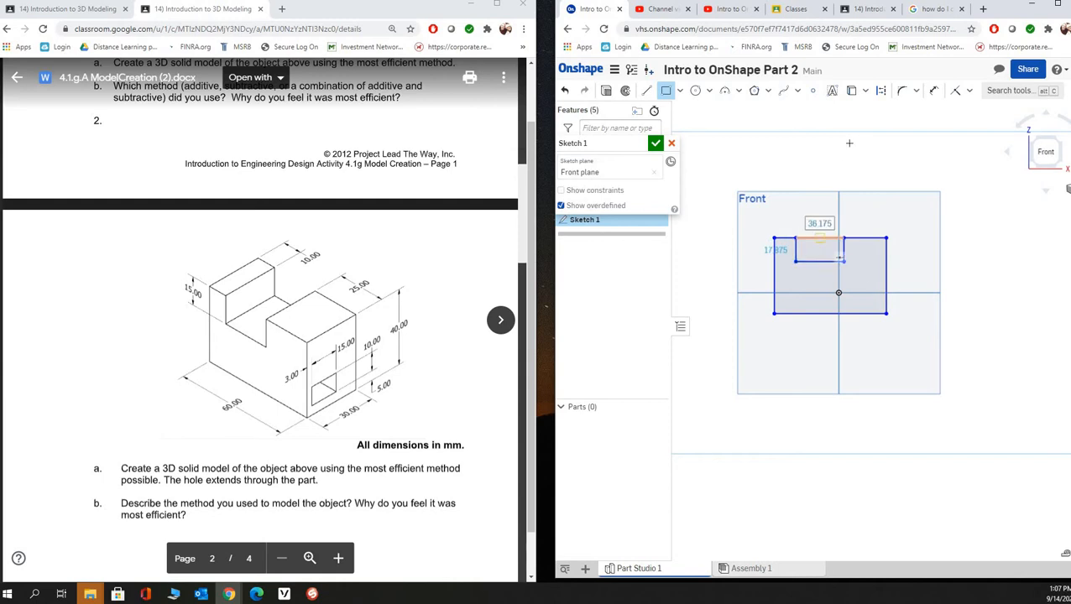
pyautogui.rightClick(790, 146)
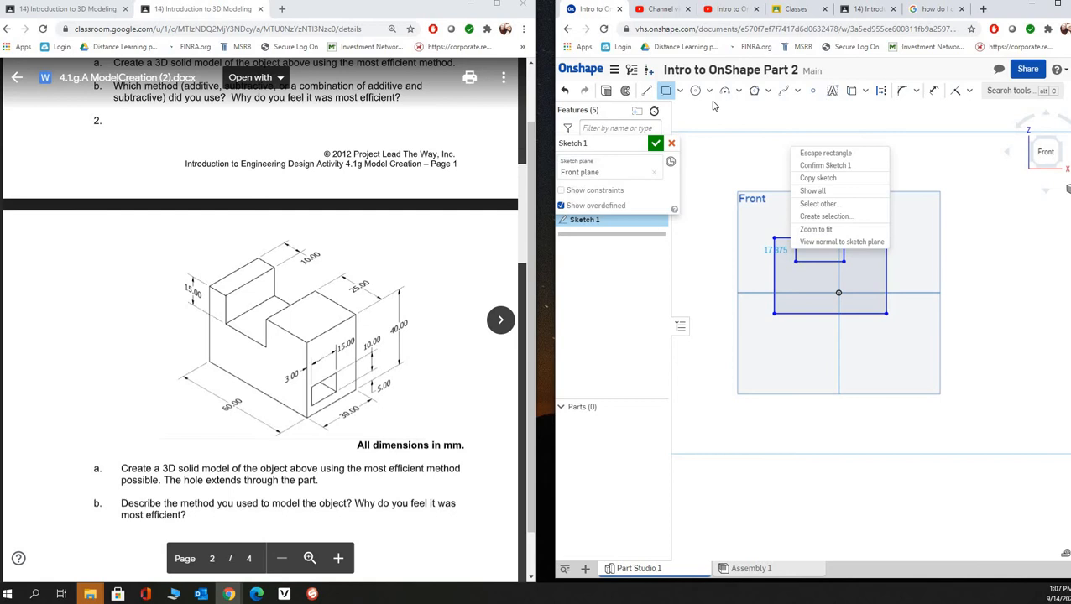
pyautogui.click(819, 154)
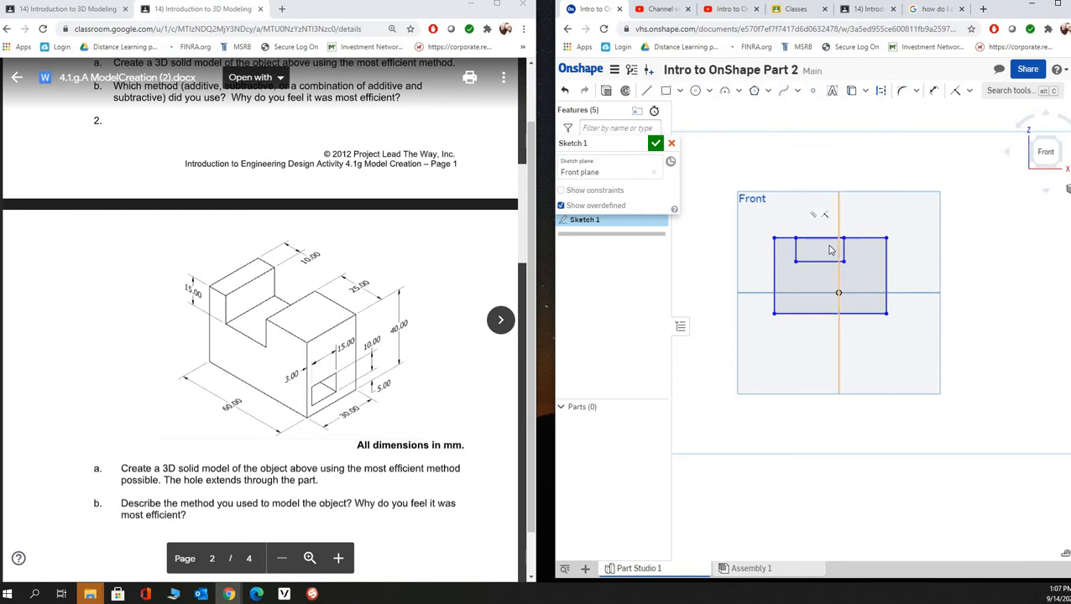
# Step: Widen the modeling window and trim the top edge segment over the small rectangle to open the notch
pyautogui.scroll(2, 829, 247)
pyautogui.scroll(1, 829, 249)
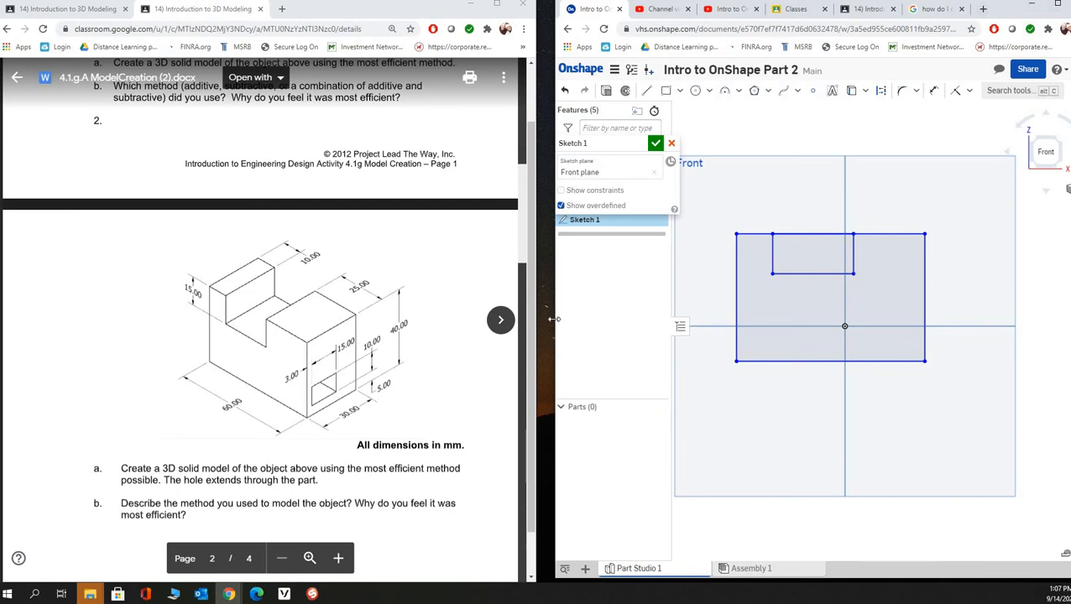
pyautogui.moveTo(550, 319); pyautogui.dragTo(440, 329)
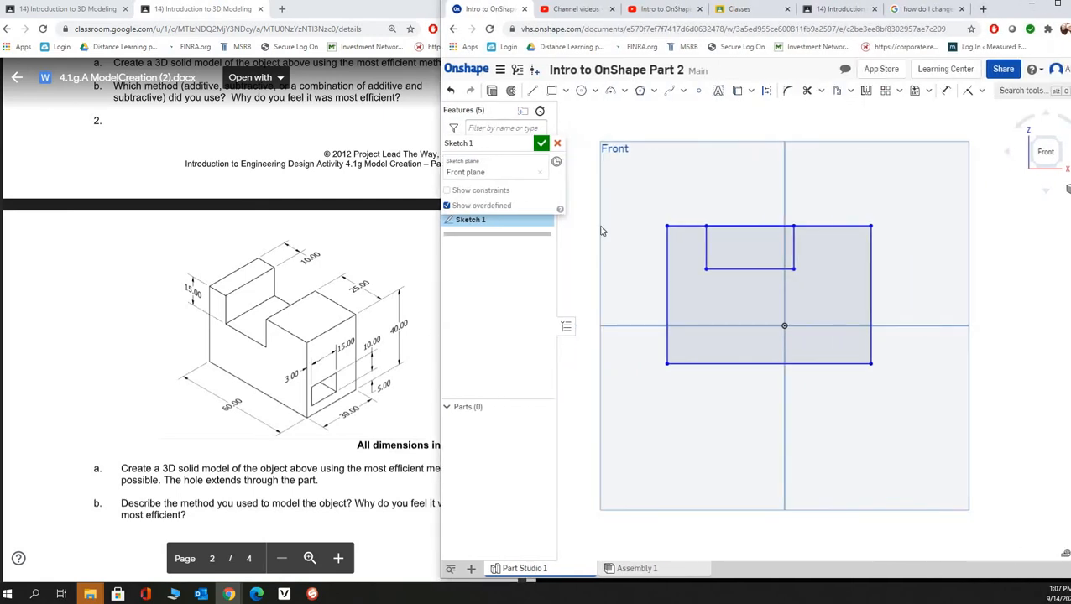
pyautogui.click(805, 89)
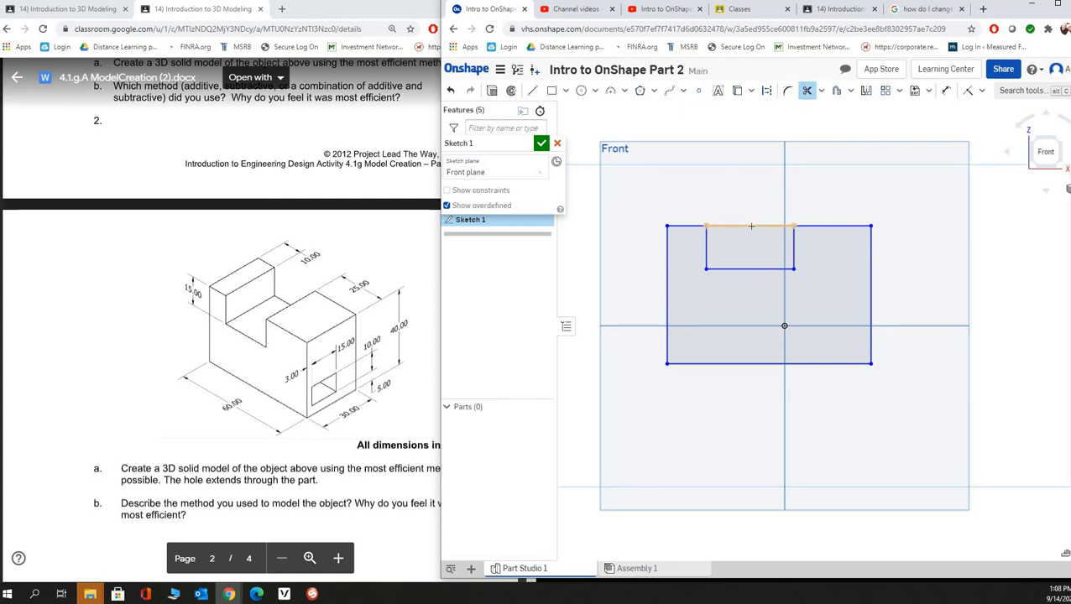
pyautogui.click(751, 226)
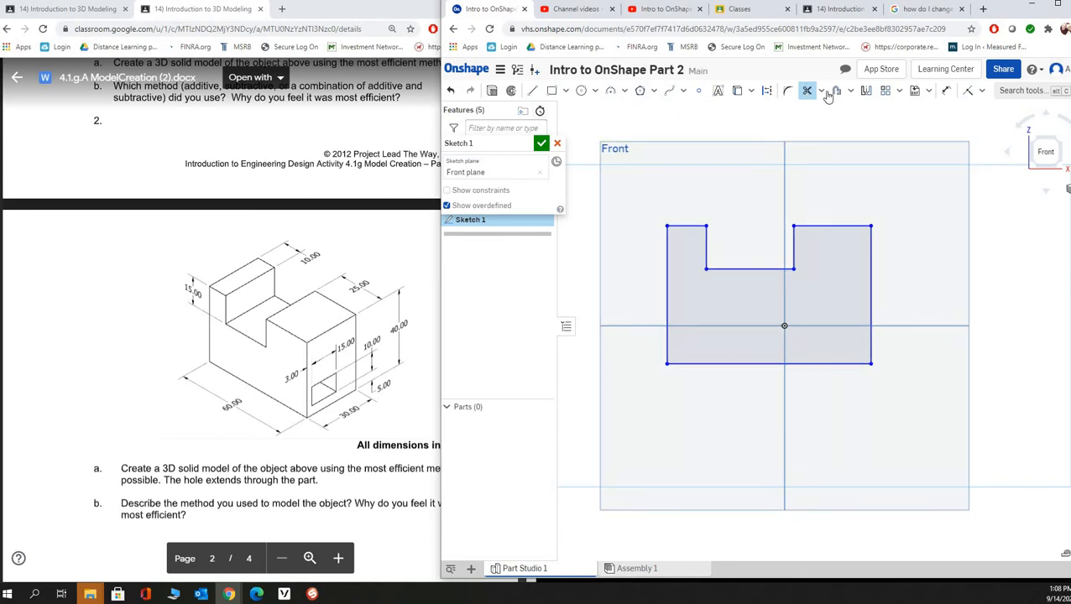
# Step: Dimension the bottom edge of the profile and set its length to 60 mm
pyautogui.click(946, 90)
pyautogui.click(871, 340)
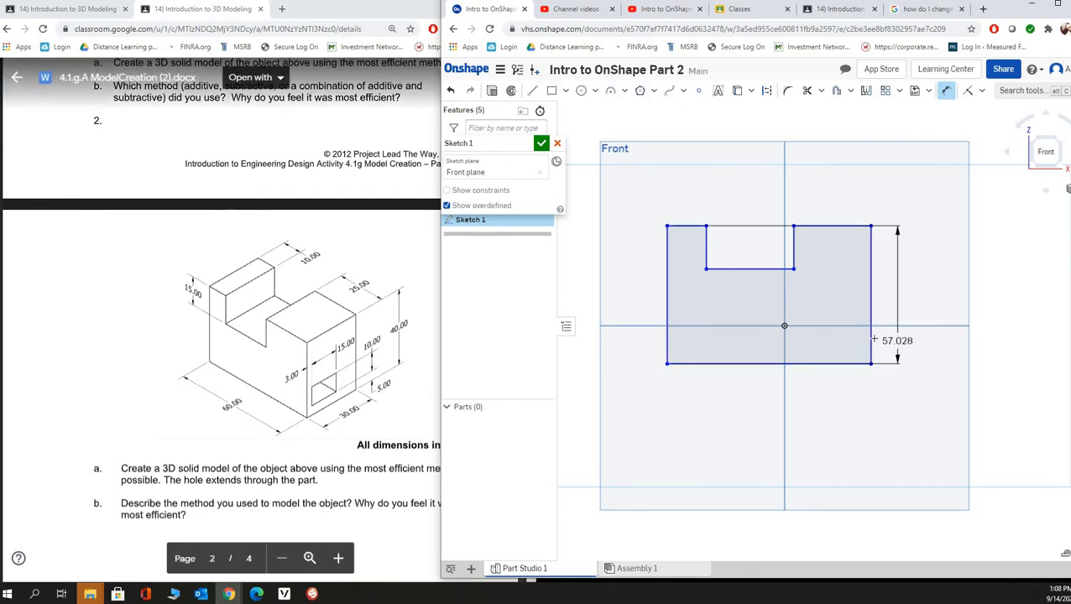
pyautogui.click(856, 364)
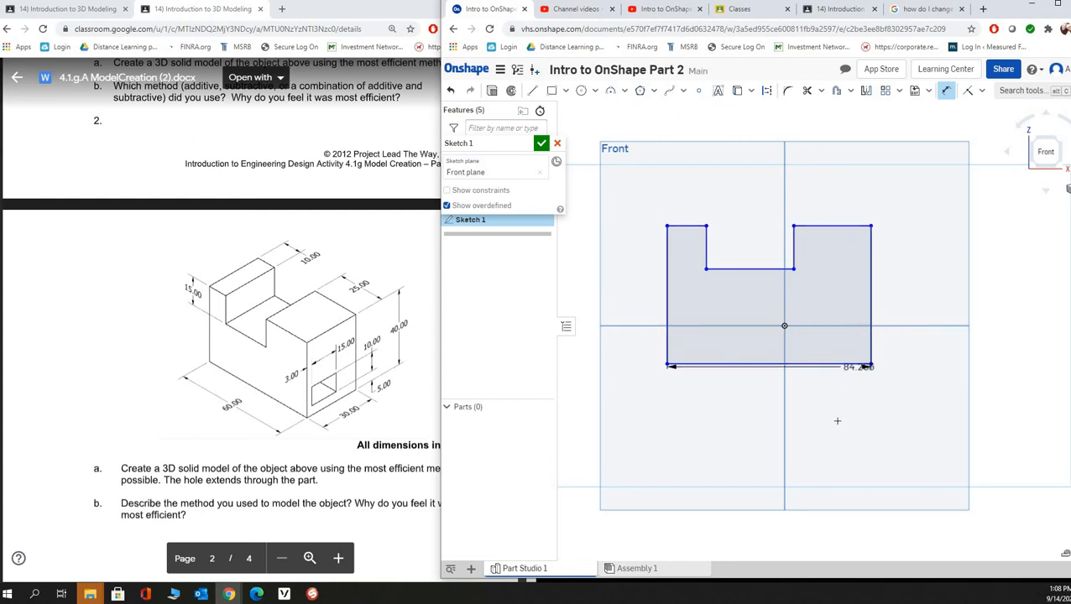
pyautogui.click(840, 421)
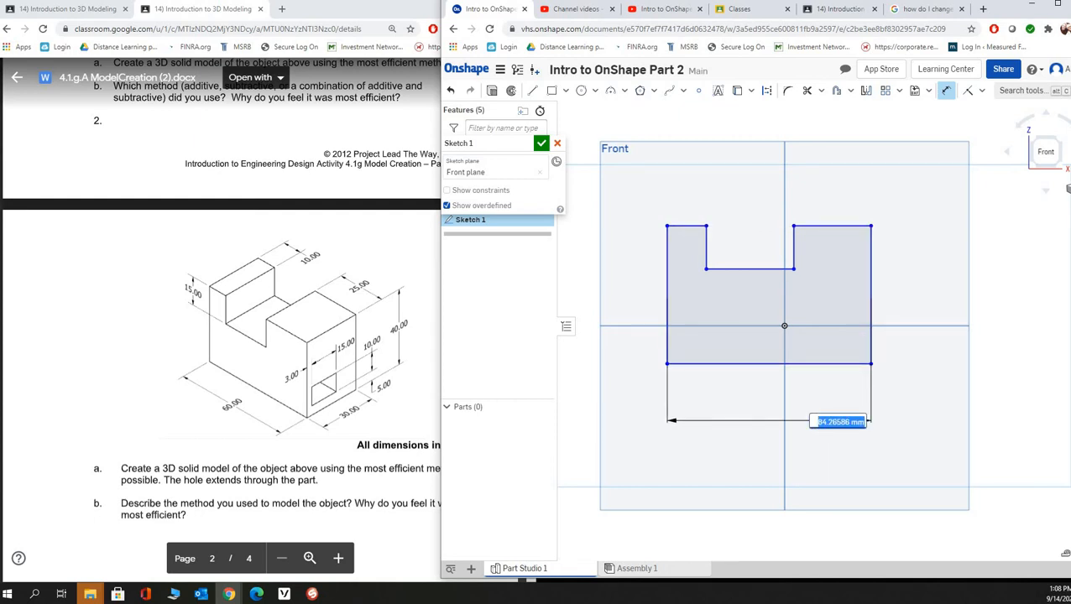
pyautogui.write('60')
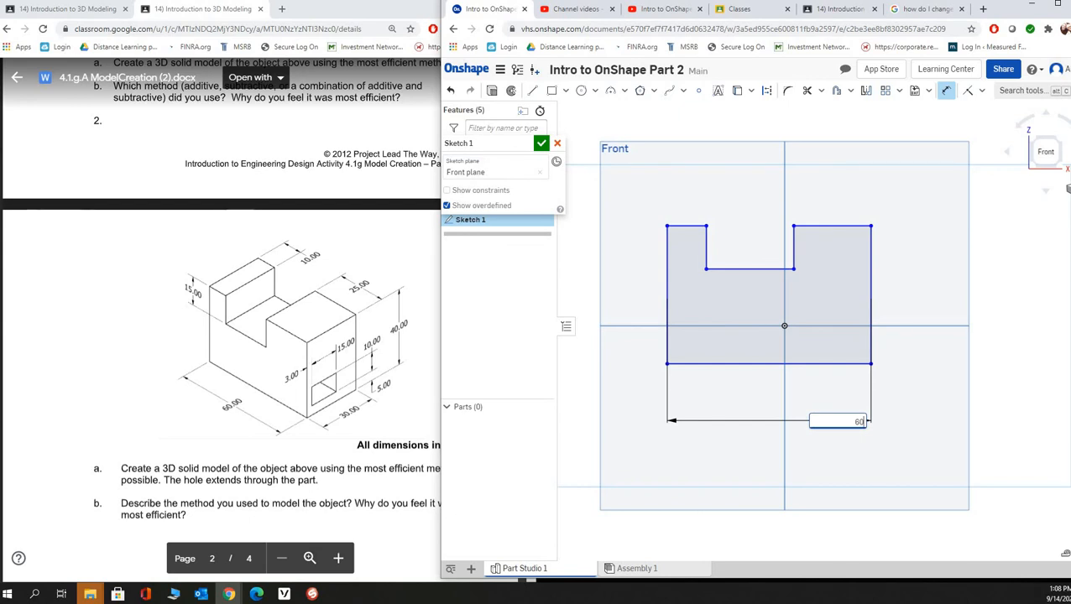
pyautogui.write('m')
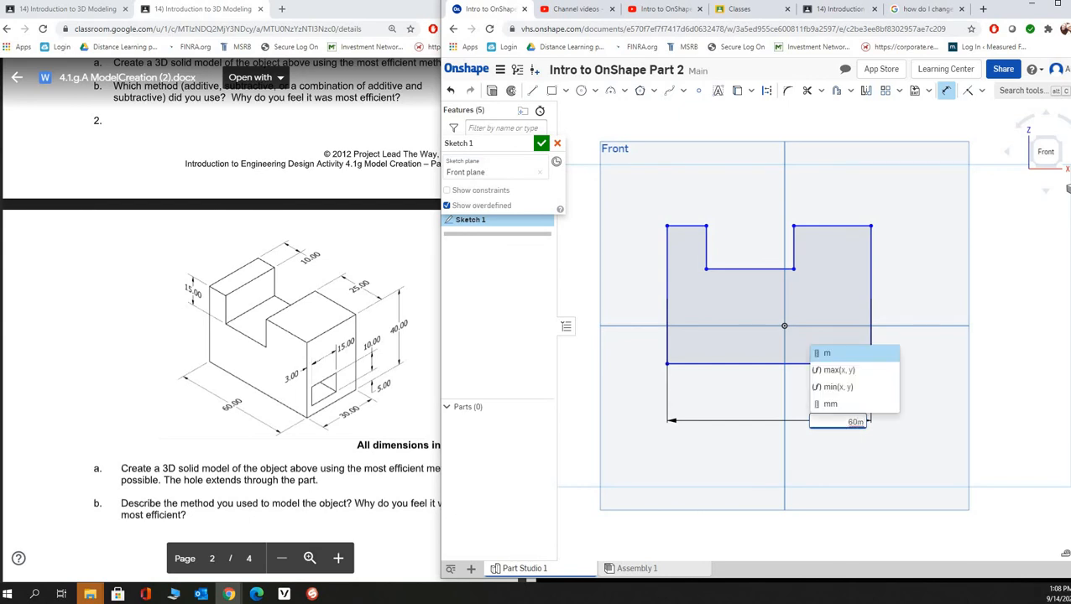
pyautogui.write('m')
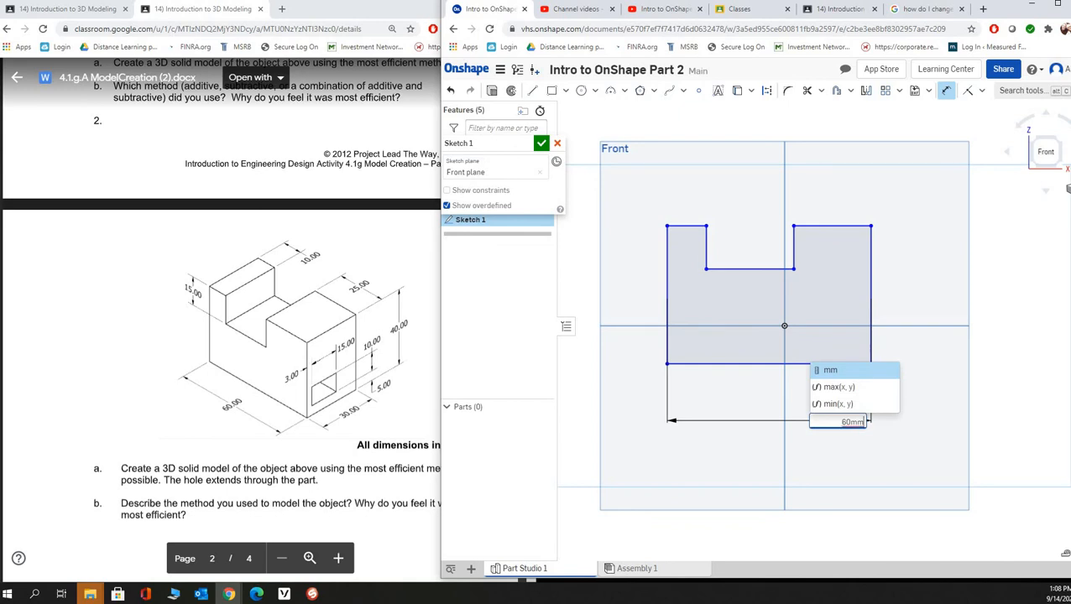
pyautogui.press('Return')
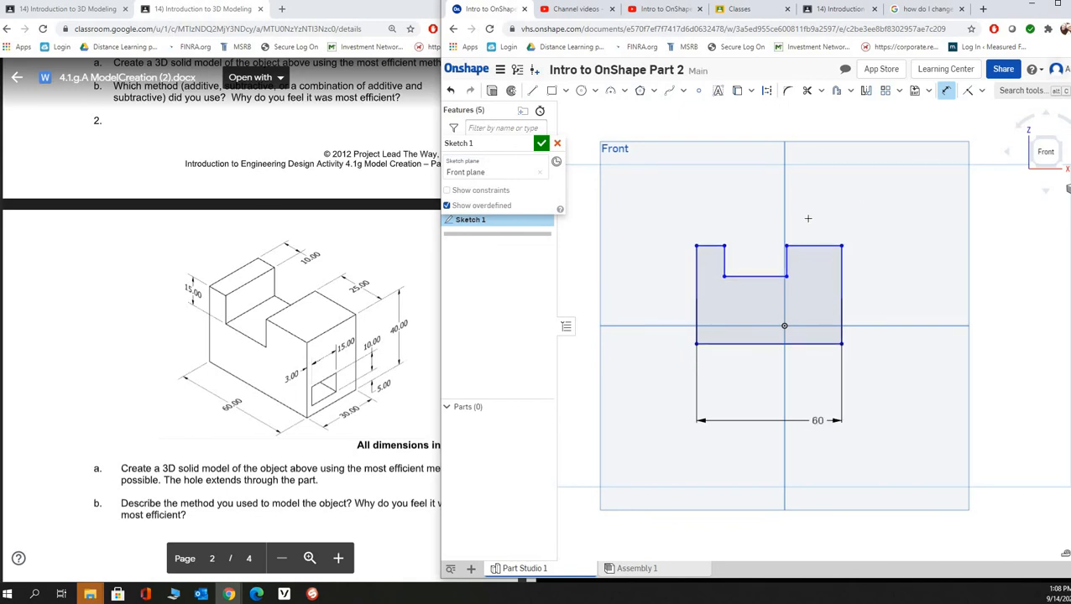
# Step: Dimension the overall height between the profile's upper right edge and bottom edge as 40 mm
pyautogui.click(813, 245)
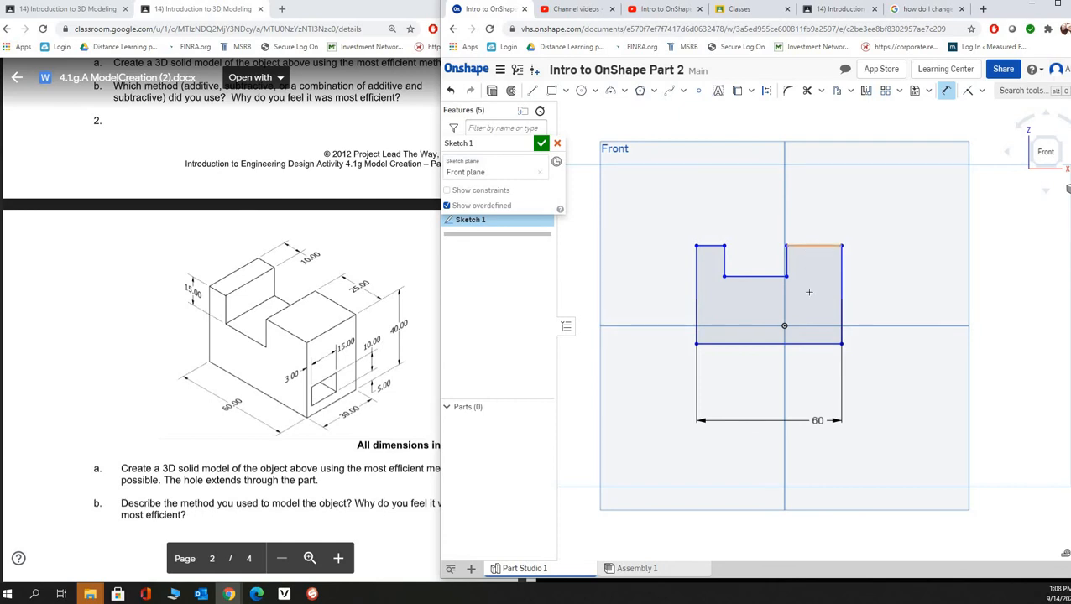
pyautogui.click(810, 342)
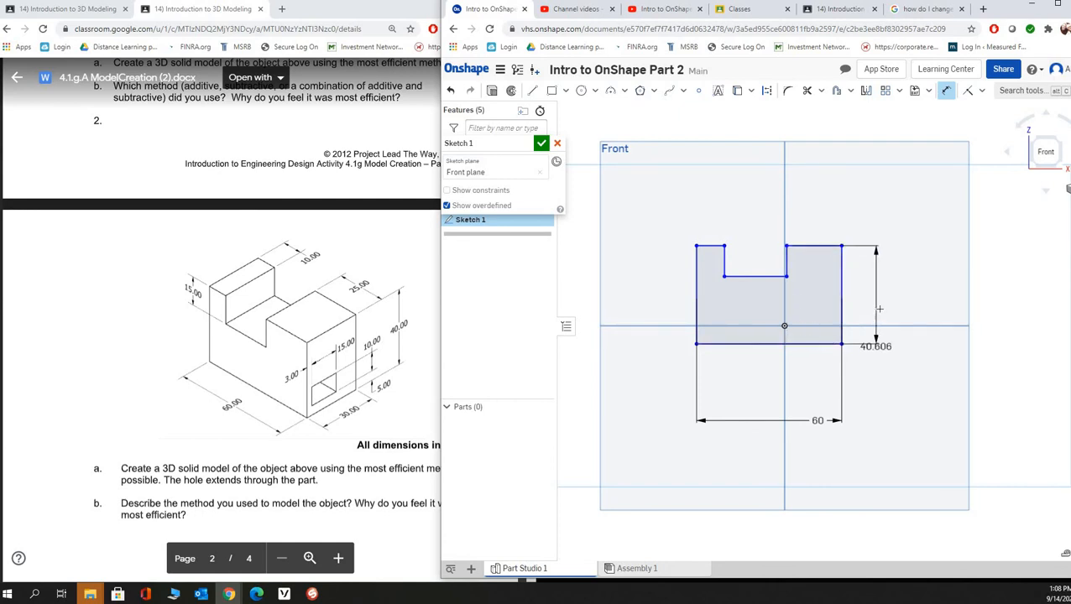
pyautogui.click(892, 268)
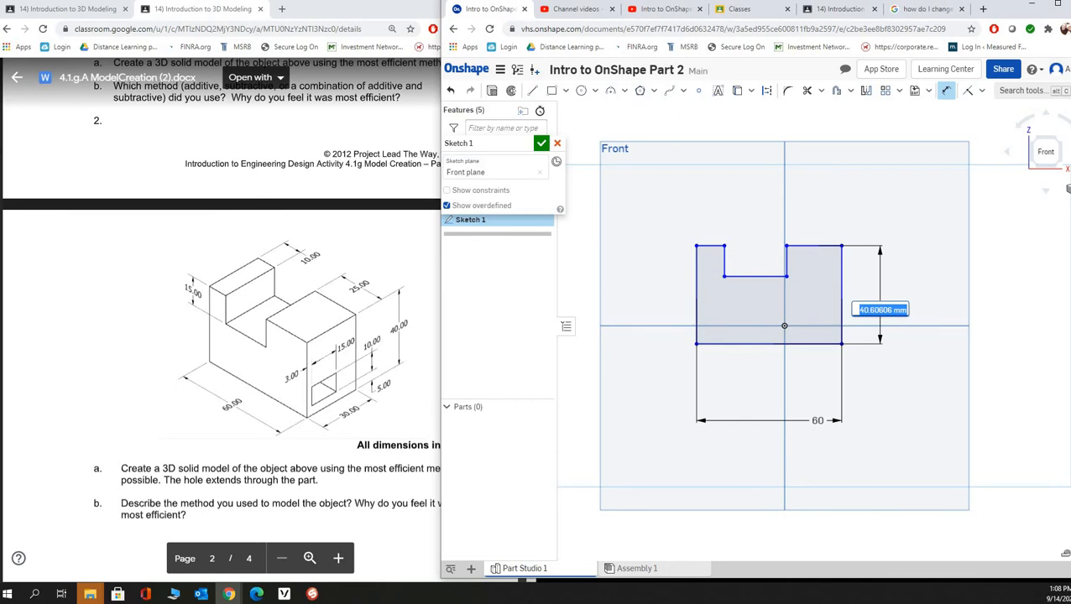
pyautogui.write('40')
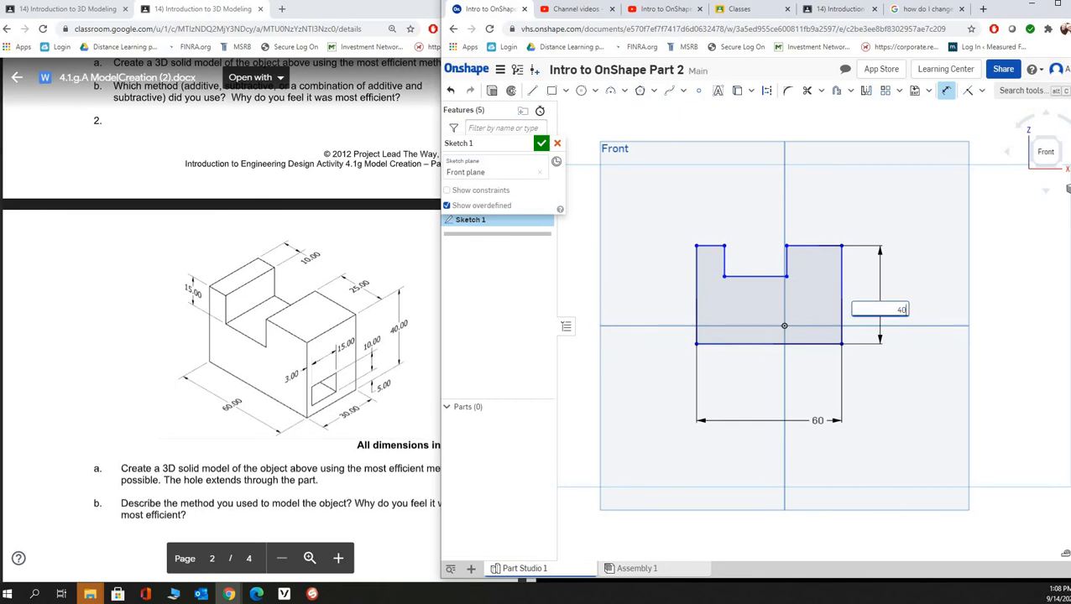
pyautogui.press('Return')
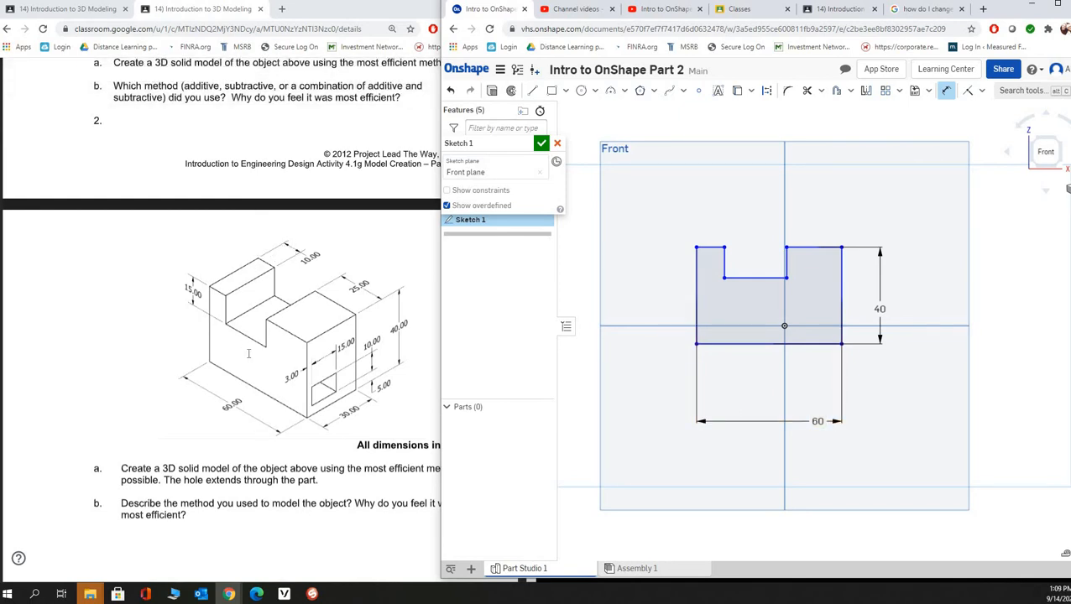
# Step: Dimension the top edge left of the notch as 10 mm
pyautogui.click(710, 247)
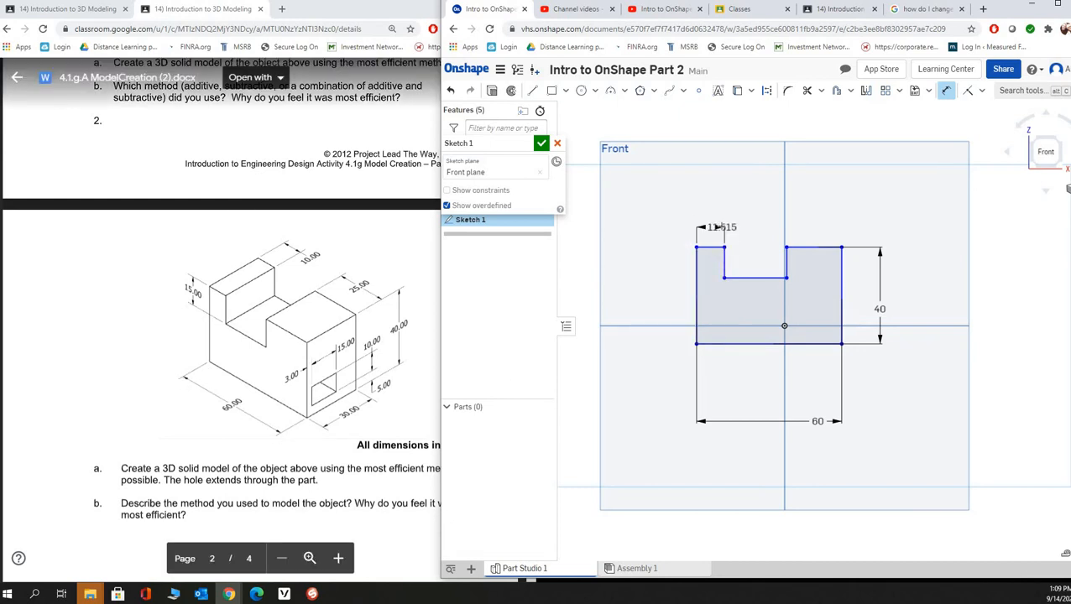
pyautogui.click(717, 227)
pyautogui.write('10')
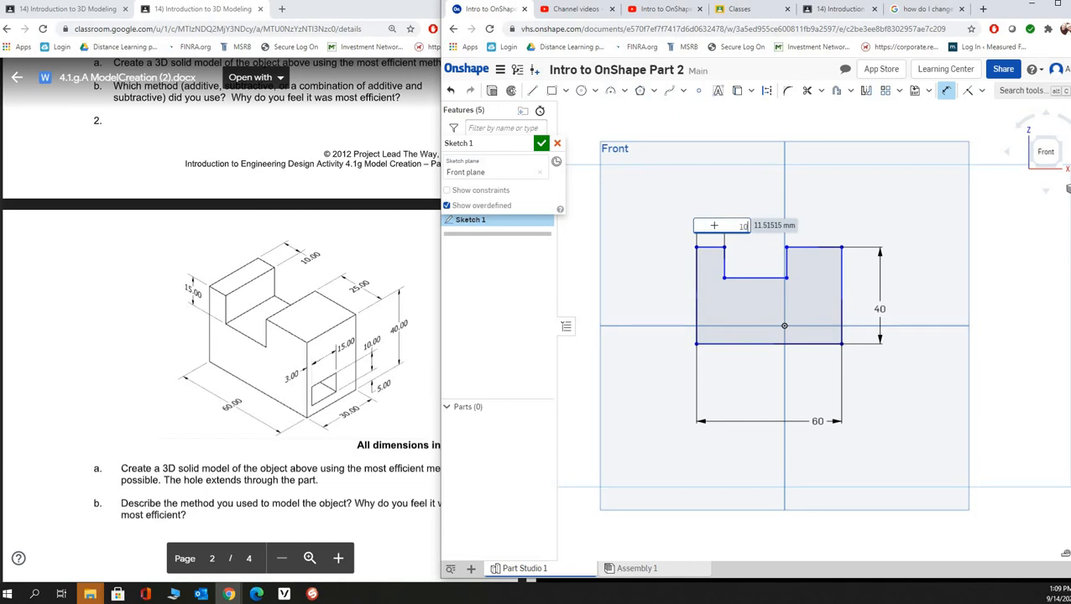
pyautogui.press('Return')
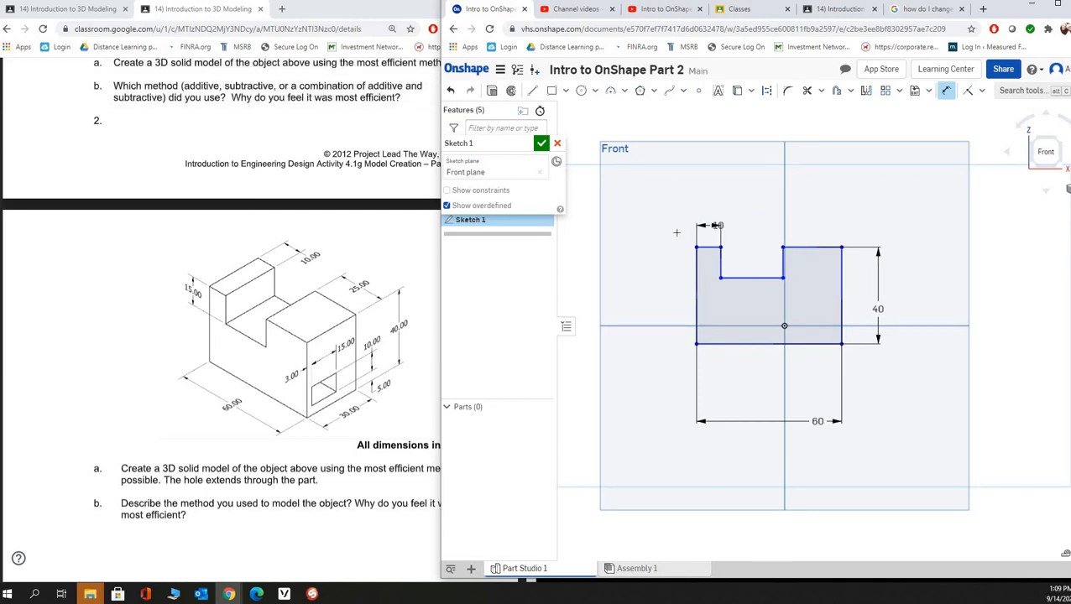
# Step: Dimension the top edge right of the notch as 25 mm
pyautogui.click(835, 247)
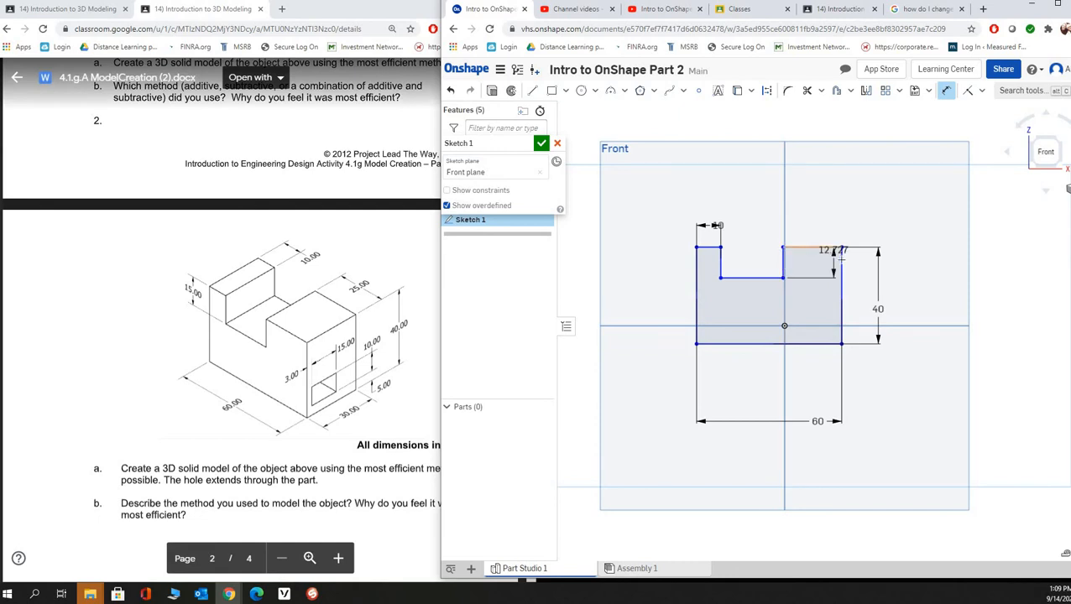
pyautogui.click(830, 222)
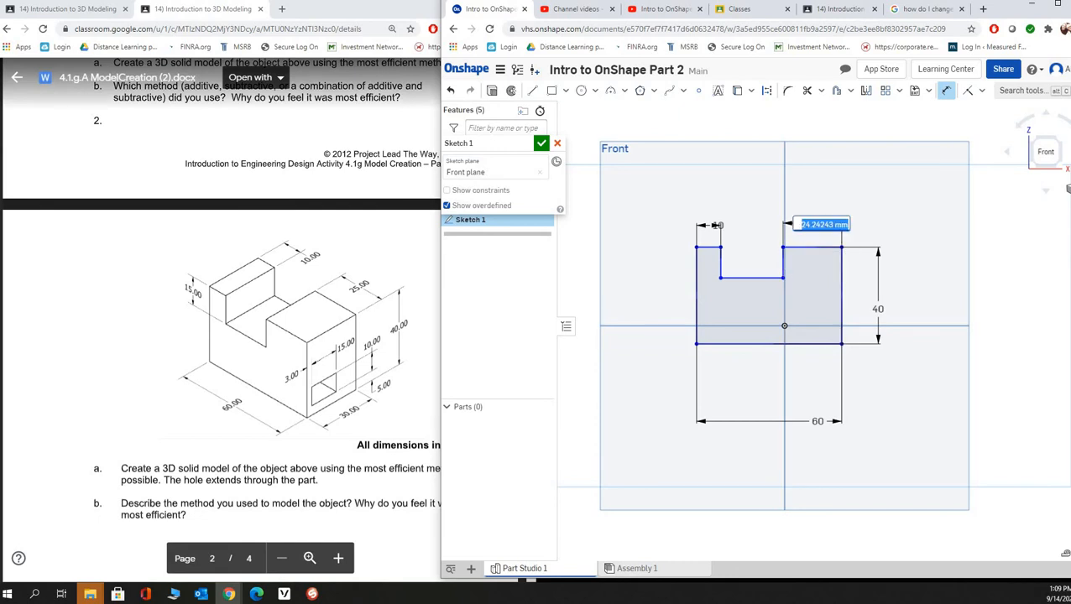
pyautogui.write('25')
pyautogui.press('Return')
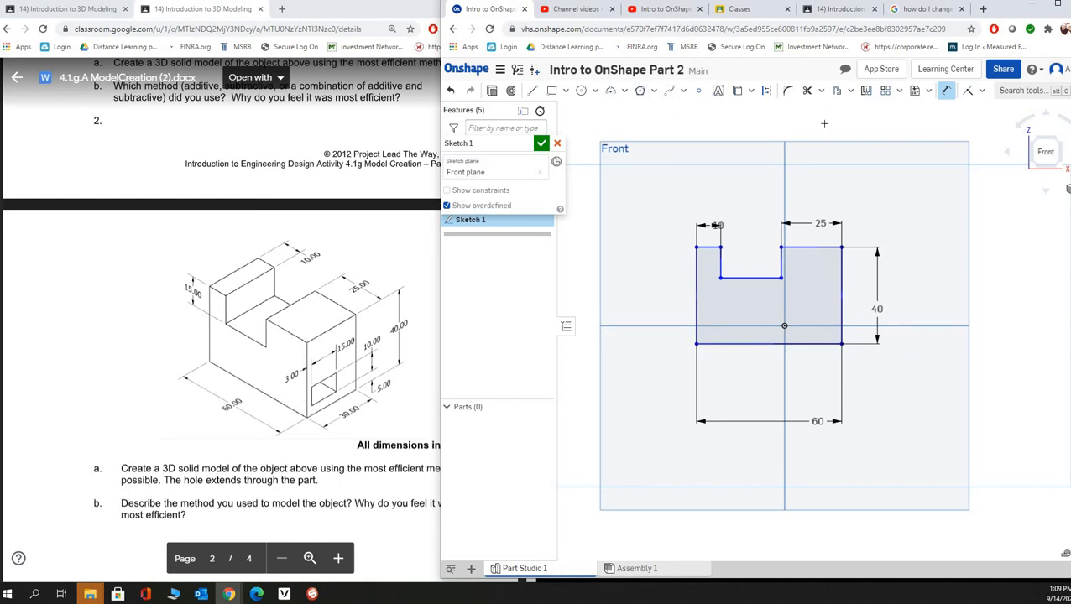
# Step: Dimension the notch depth between its floor and the upper left edge as 15 mm
pyautogui.click(743, 277)
pyautogui.click(708, 247)
pyautogui.click(650, 263)
pyautogui.write('15')
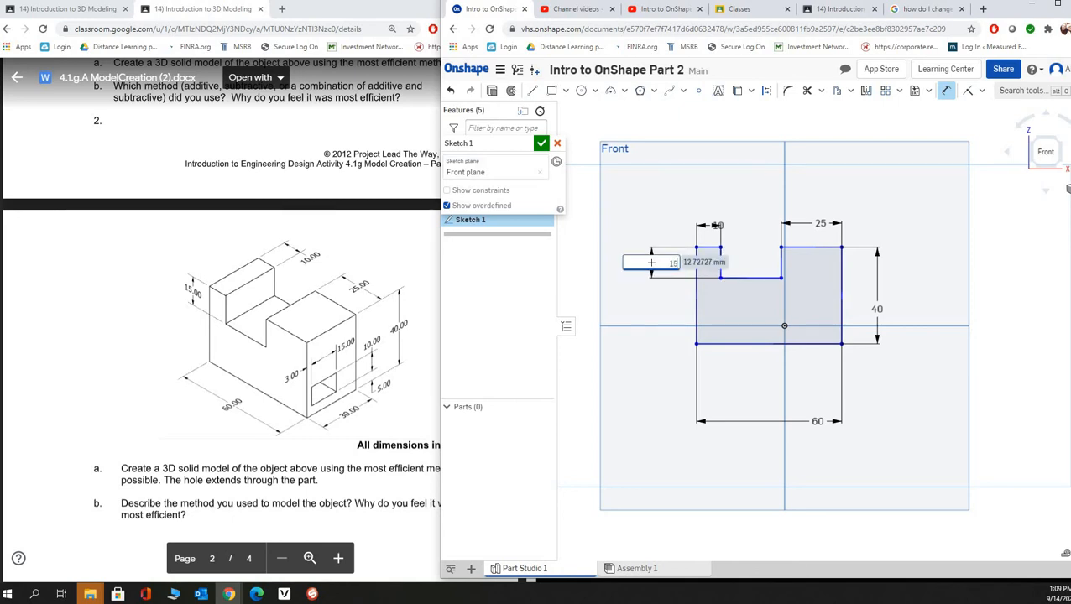
pyautogui.press('Return')
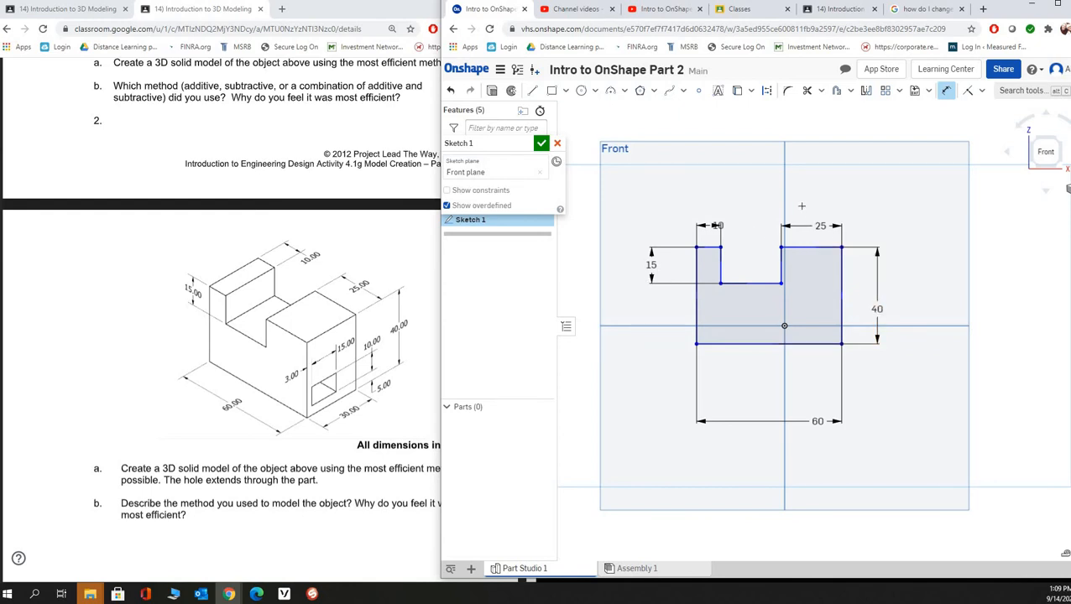
# Step: Finish the front profile sketch and extrude its region as a new solid with a blind depth of 30 mm
pyautogui.click(541, 144)
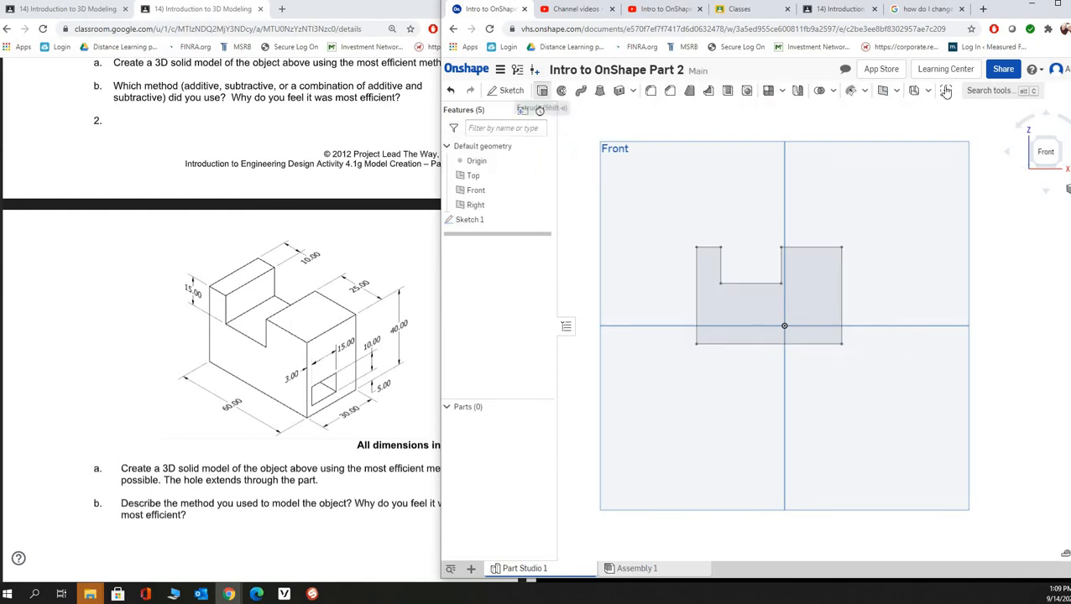
pyautogui.click(542, 91)
pyautogui.click(1057, 139)
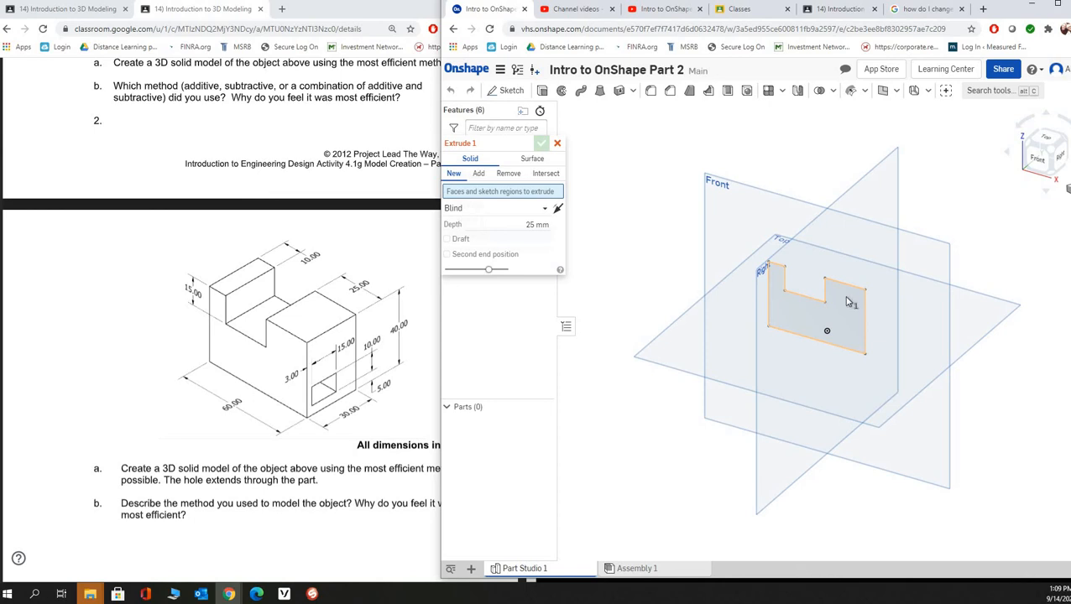
pyautogui.click(847, 302)
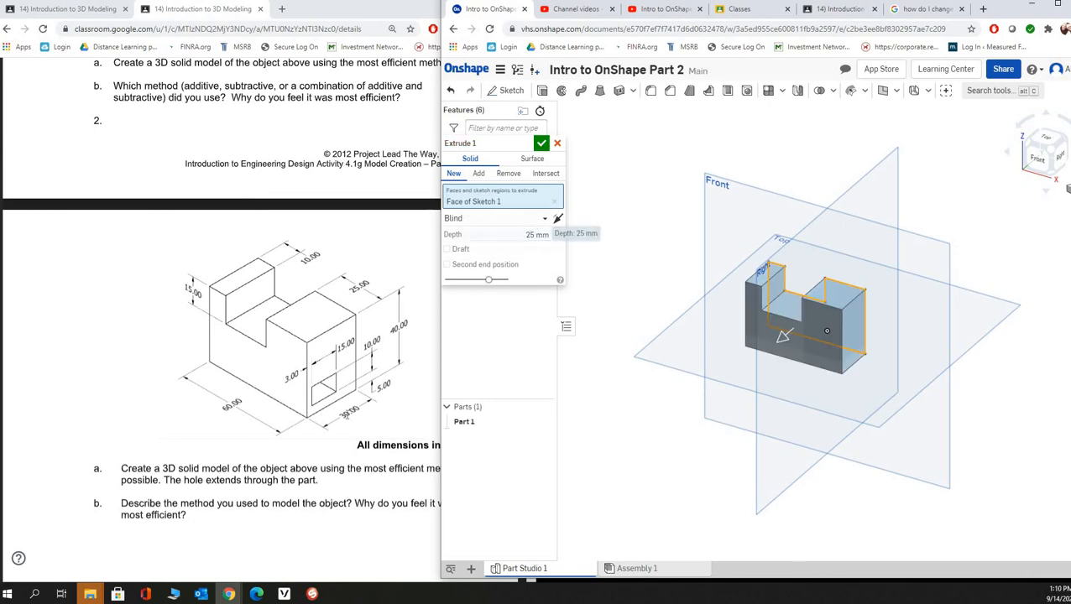
pyautogui.moveTo(521, 237); pyautogui.dragTo(554, 242)
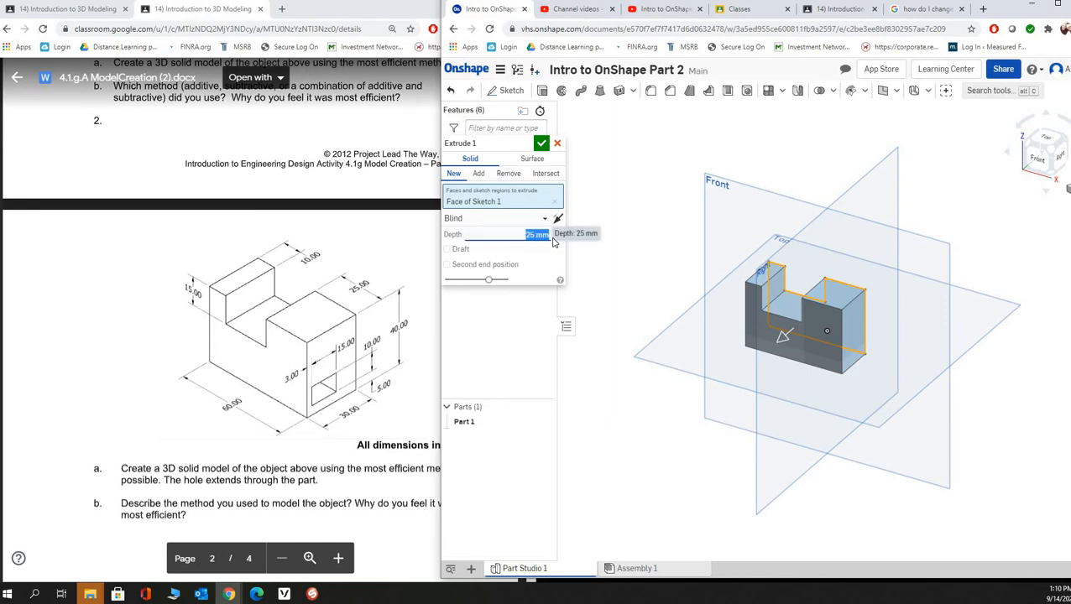
pyautogui.write('30')
pyautogui.press('Return')
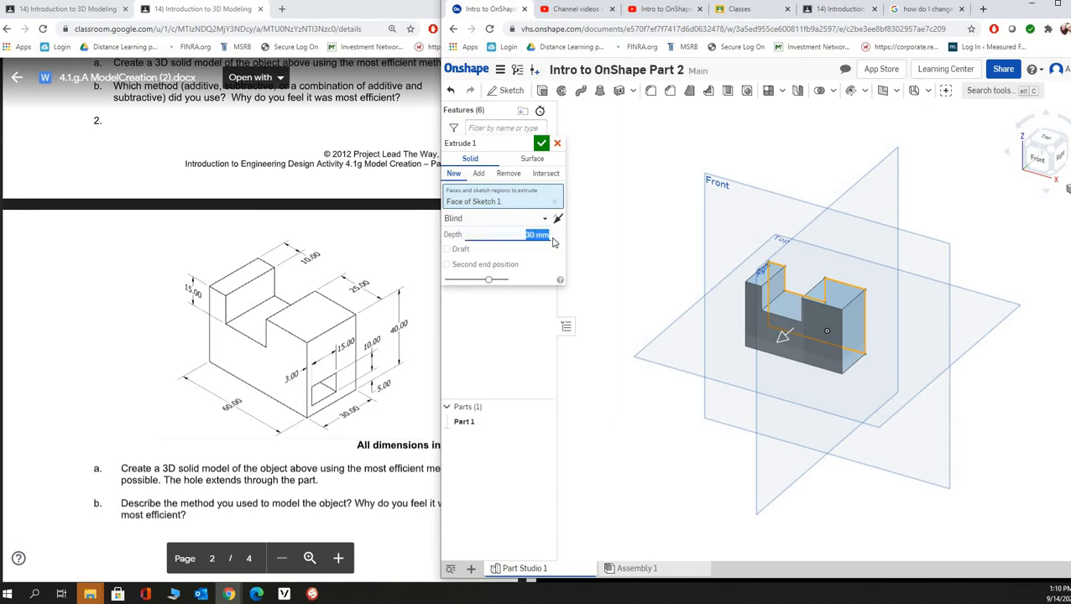
pyautogui.click(541, 143)
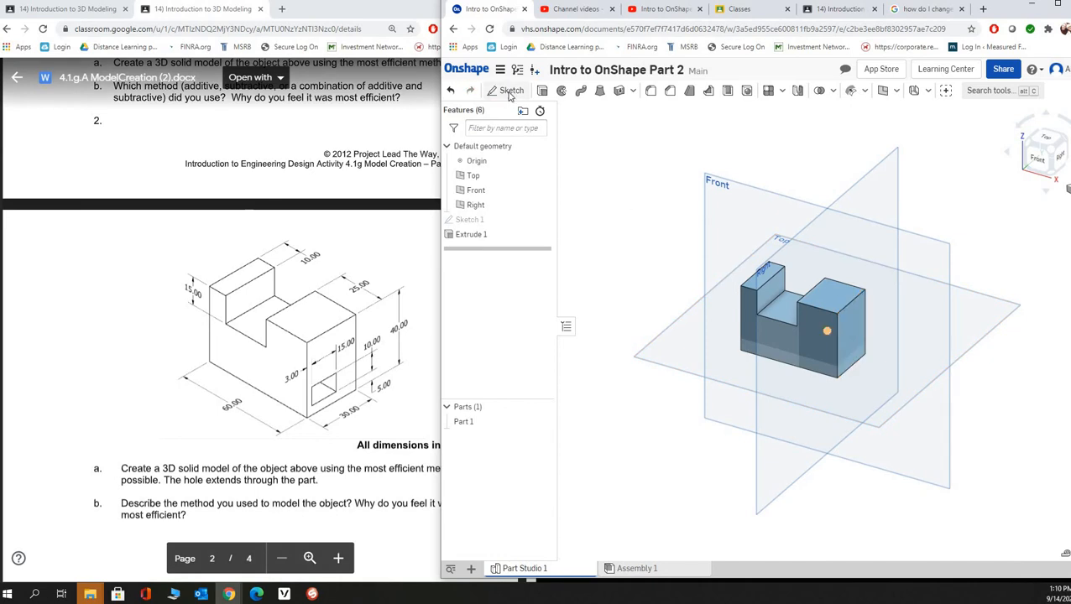
# Step: Start a sketch on the block's right end face and draw a rectangle about 13 by 6 mm inside it
pyautogui.hotkey('shift', 's')
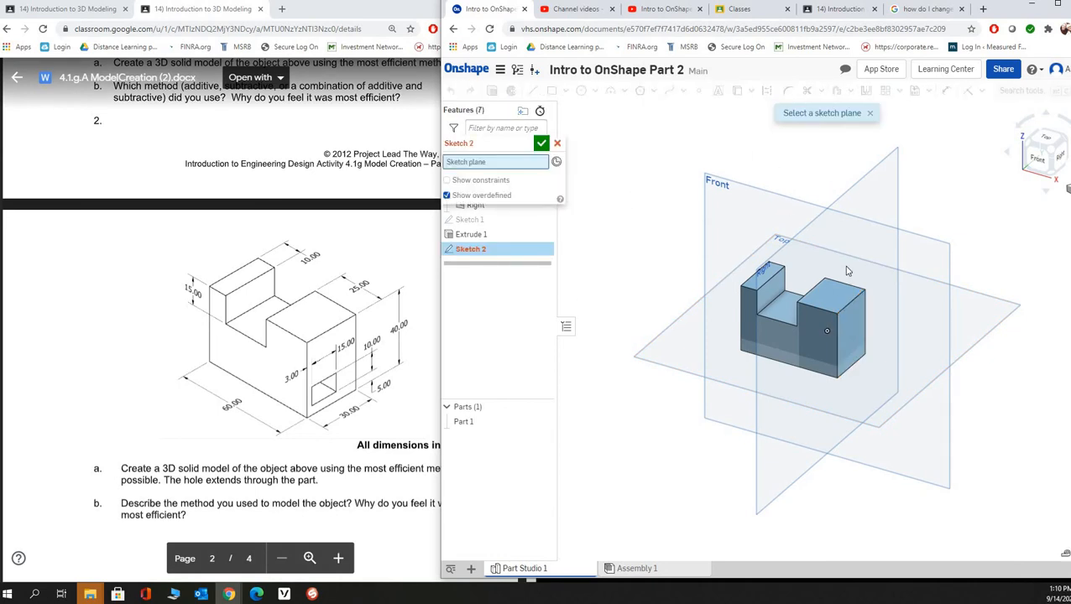
pyautogui.click(860, 329)
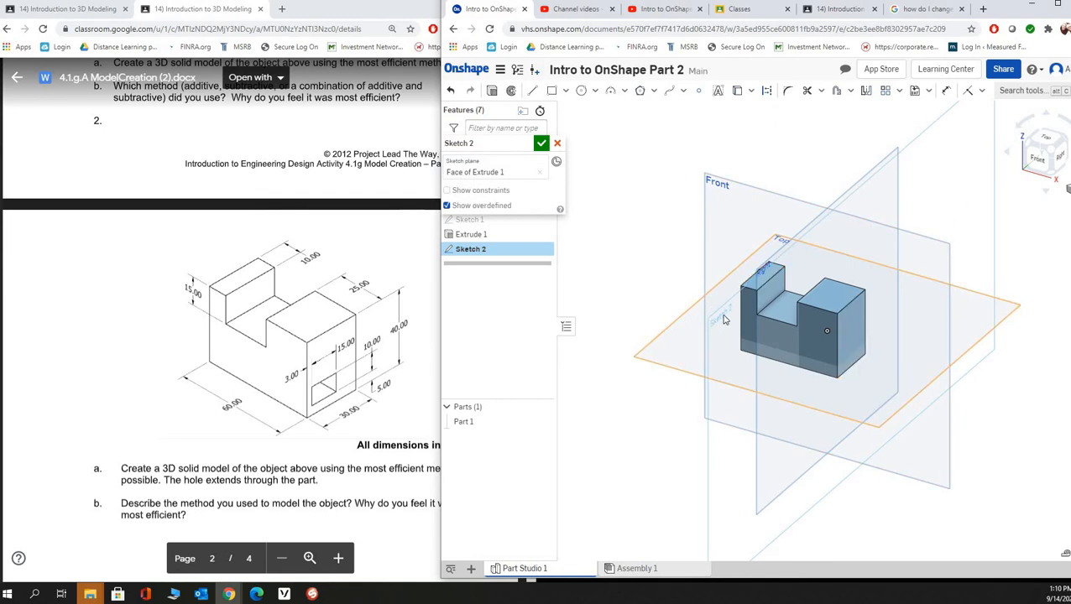
pyautogui.click(1059, 159)
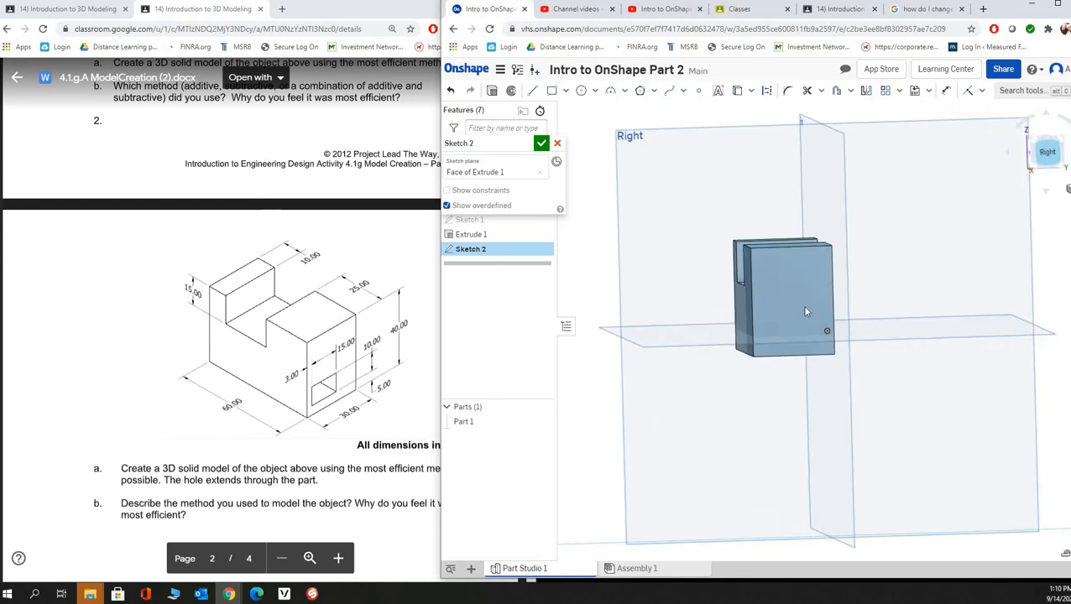
pyautogui.click(551, 90)
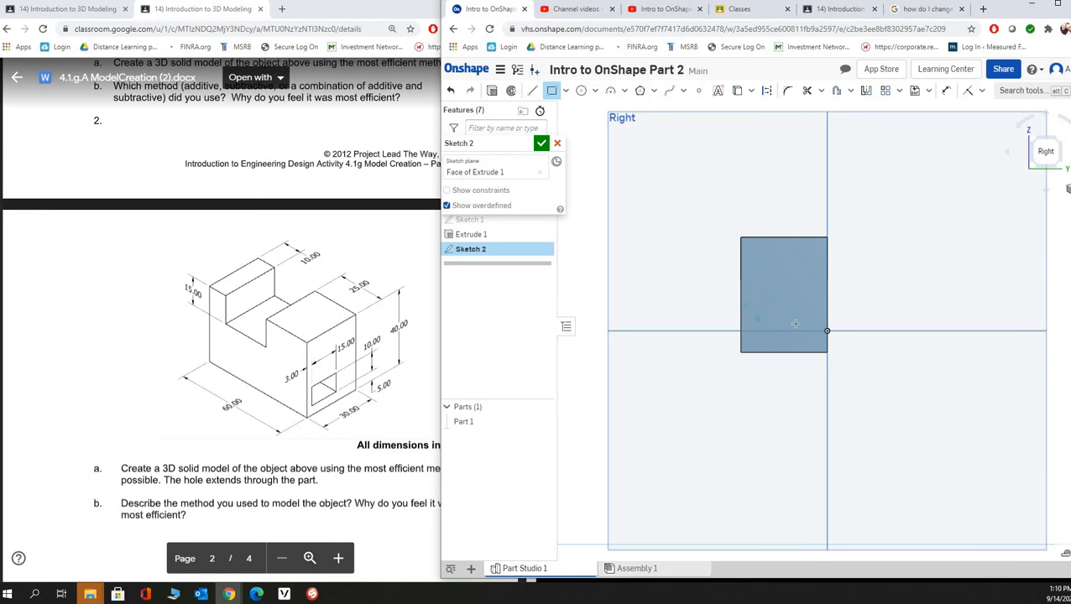
pyautogui.moveTo(796, 323); pyautogui.dragTo(757, 306)
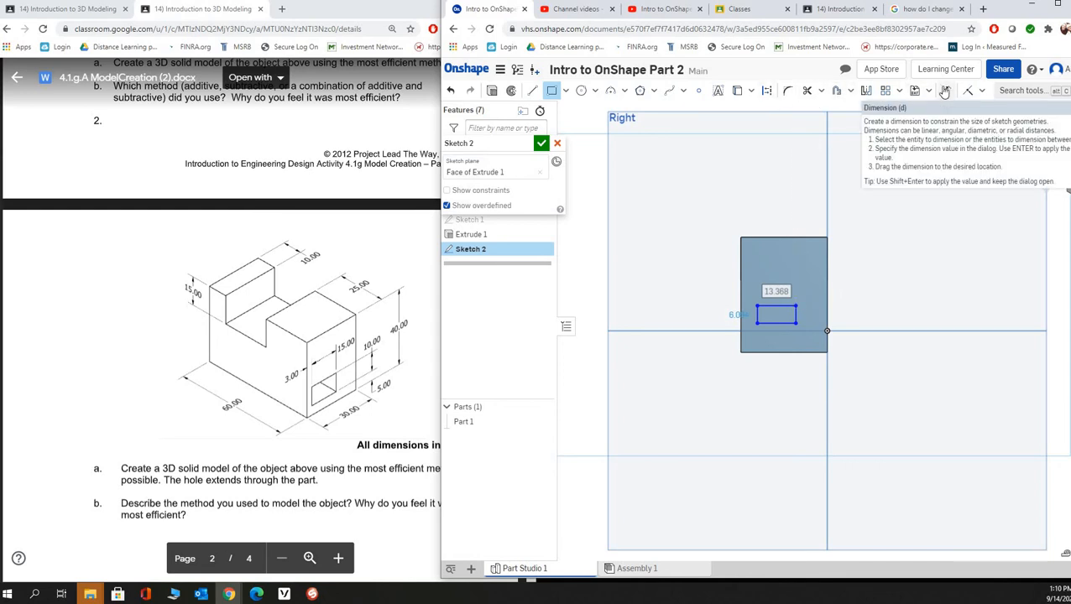
pyautogui.click(945, 94)
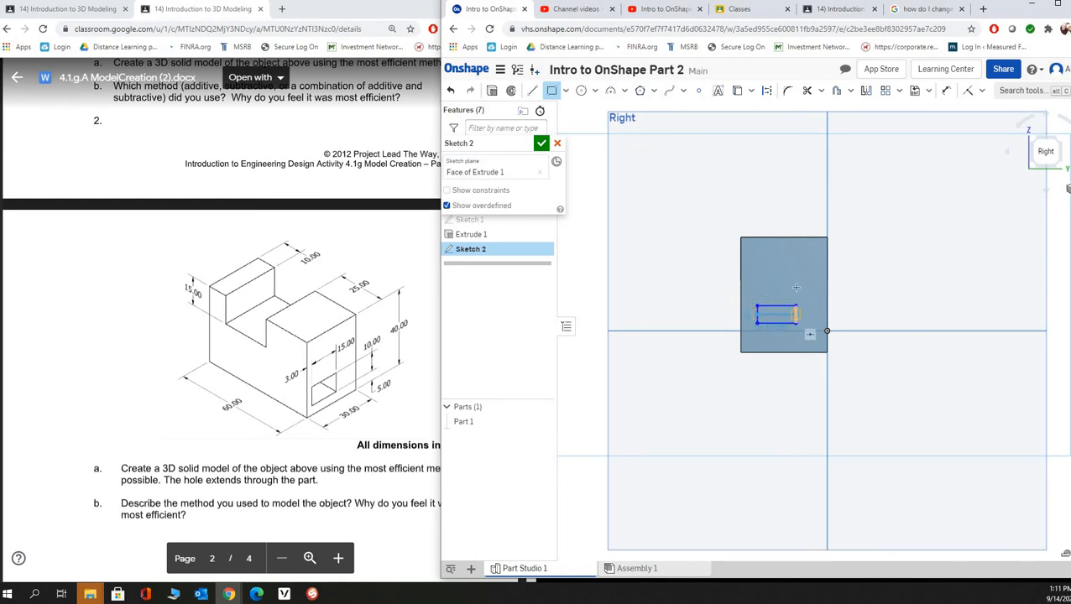
pyautogui.press('Escape')
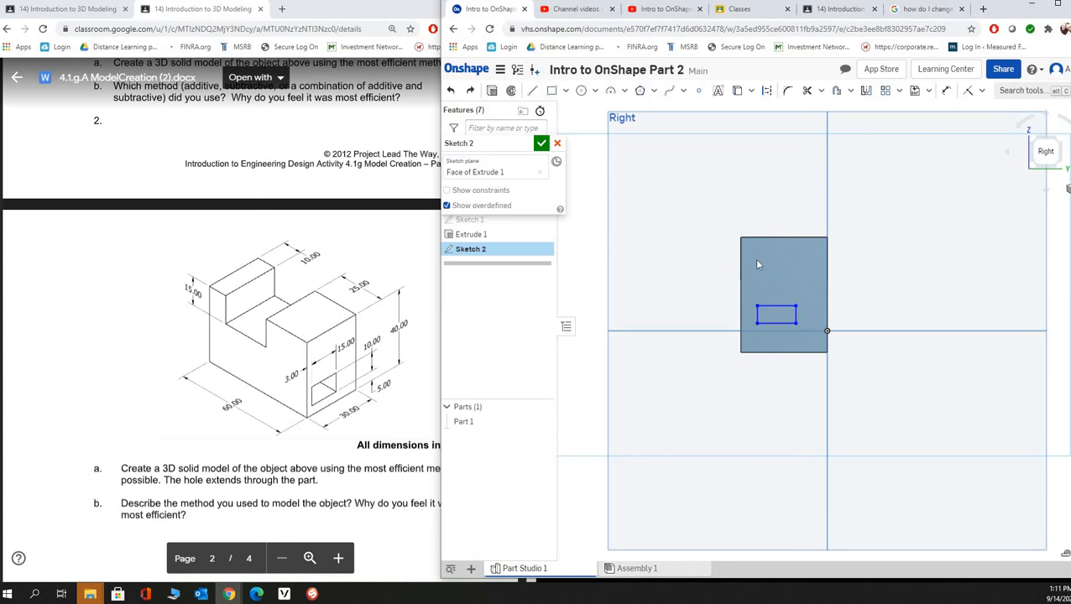
# Step: Dimension the rectangle's width as 15 mm
pyautogui.click(945, 90)
pyautogui.click(756, 312)
pyautogui.click(782, 279)
pyautogui.write('15')
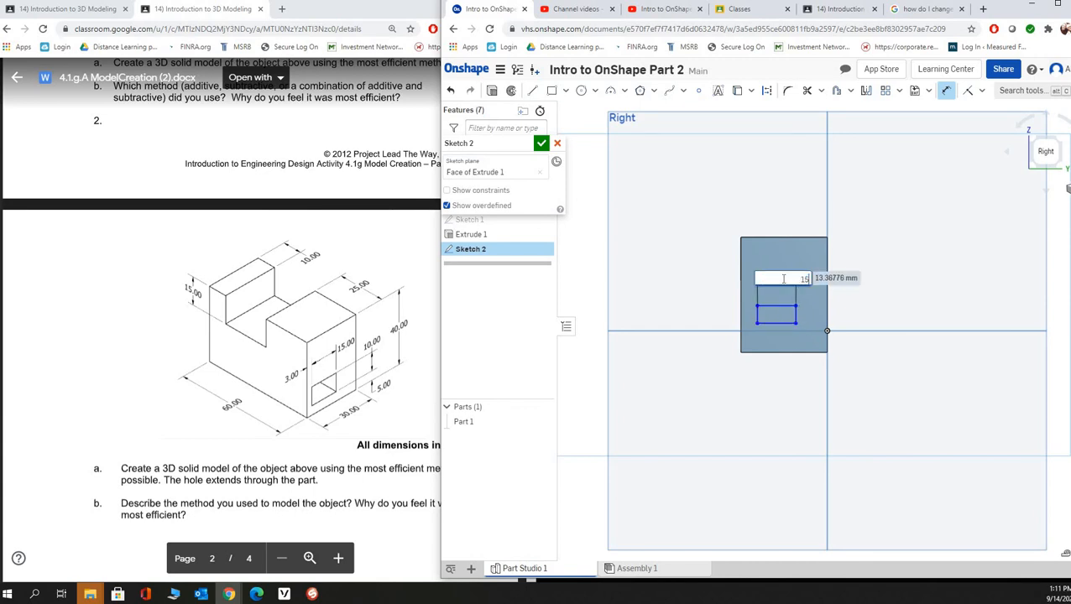
pyautogui.press('Return')
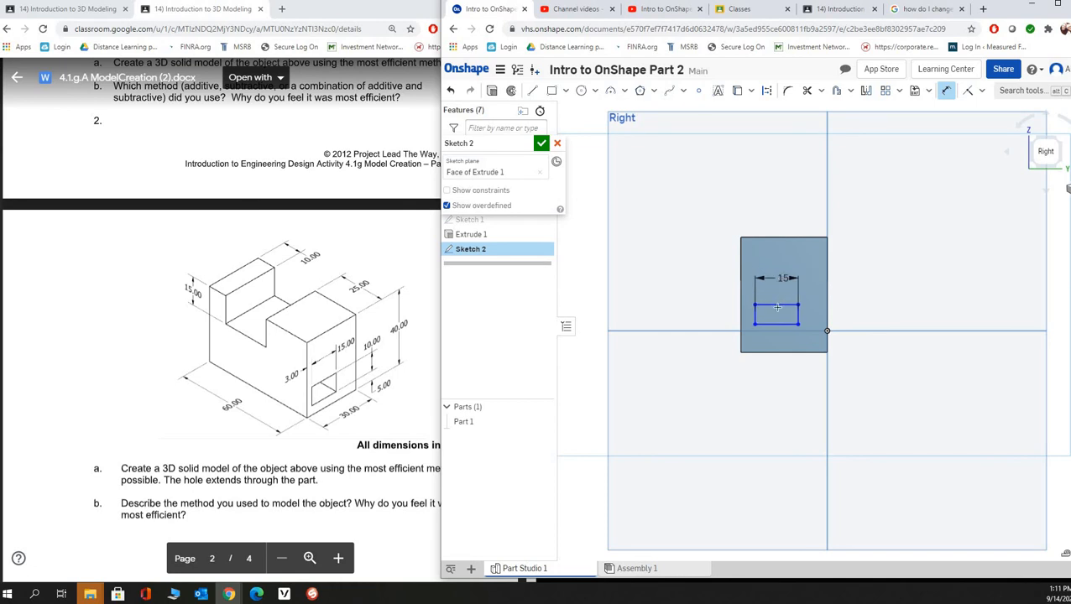
# Step: Dimension the rectangle's height between its upper and lower edges as 10 mm
pyautogui.click(777, 307)
pyautogui.click(777, 324)
pyautogui.click(702, 325)
pyautogui.write('10')
pyautogui.press('Return')
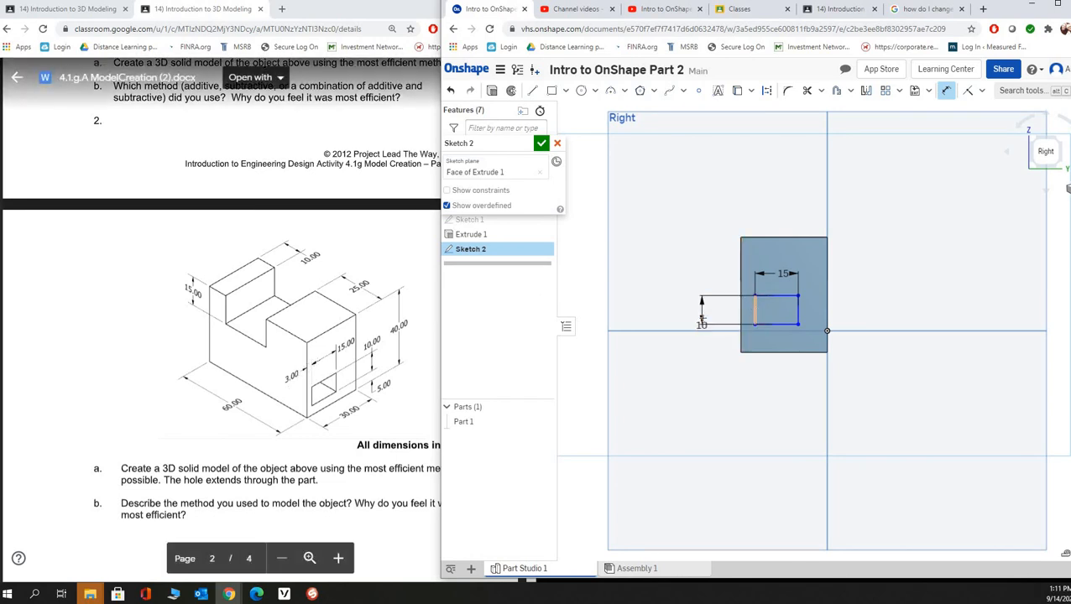
# Step: Dimension the gap between the rectangle's left side and the face's left edge as 3 mm
pyautogui.click(741, 310)
pyautogui.click(661, 270)
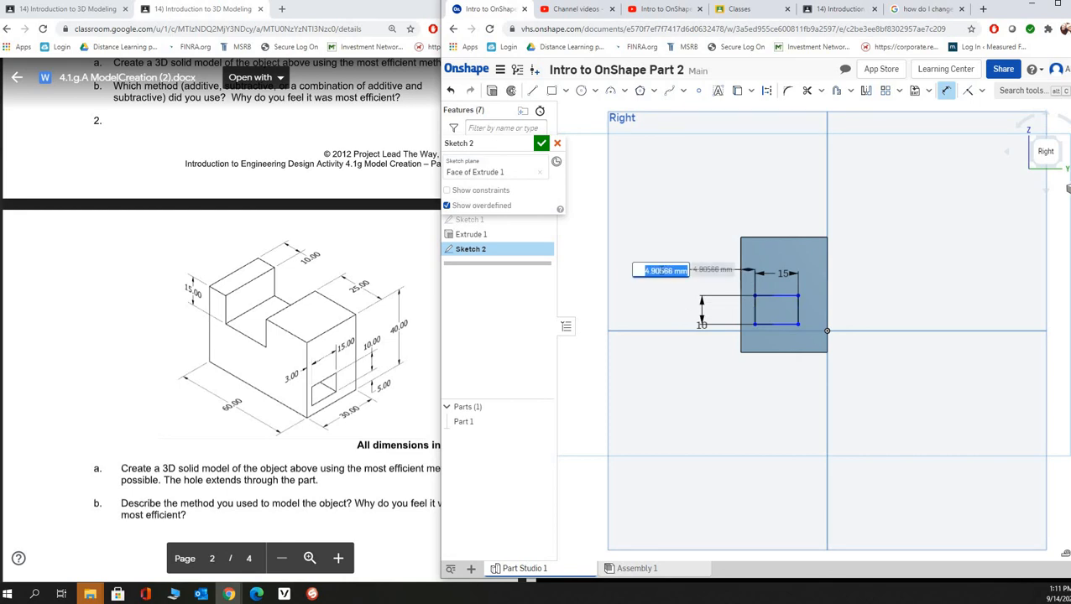
pyautogui.write('3')
pyautogui.press('Return')
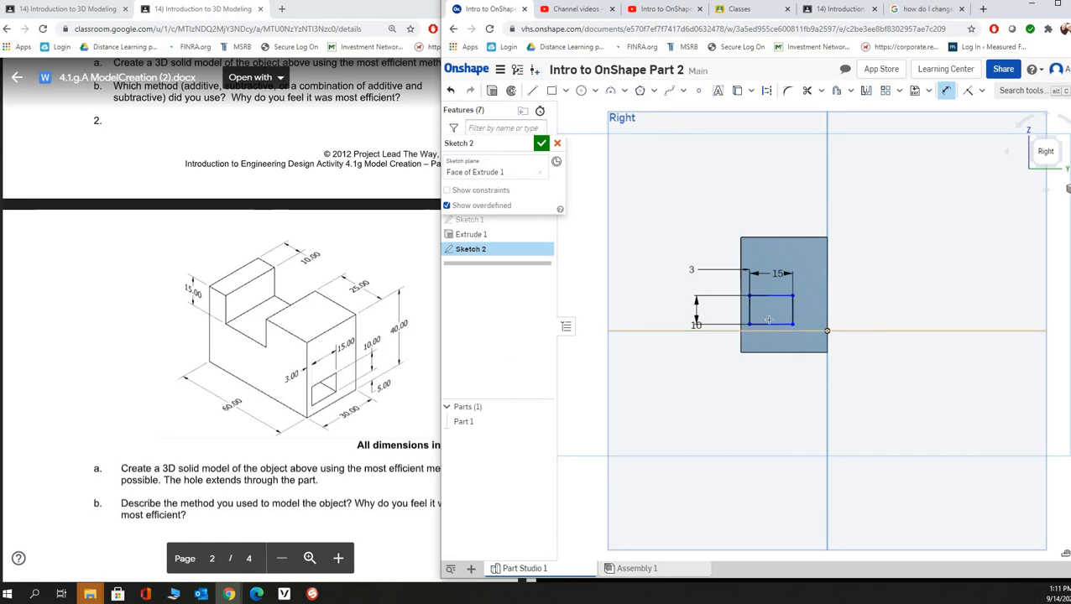
# Step: Dimension the rectangle's lower edge 5 mm above the face's bottom edge, move the height dimension clear of it, and finish the sketch
pyautogui.click(773, 353)
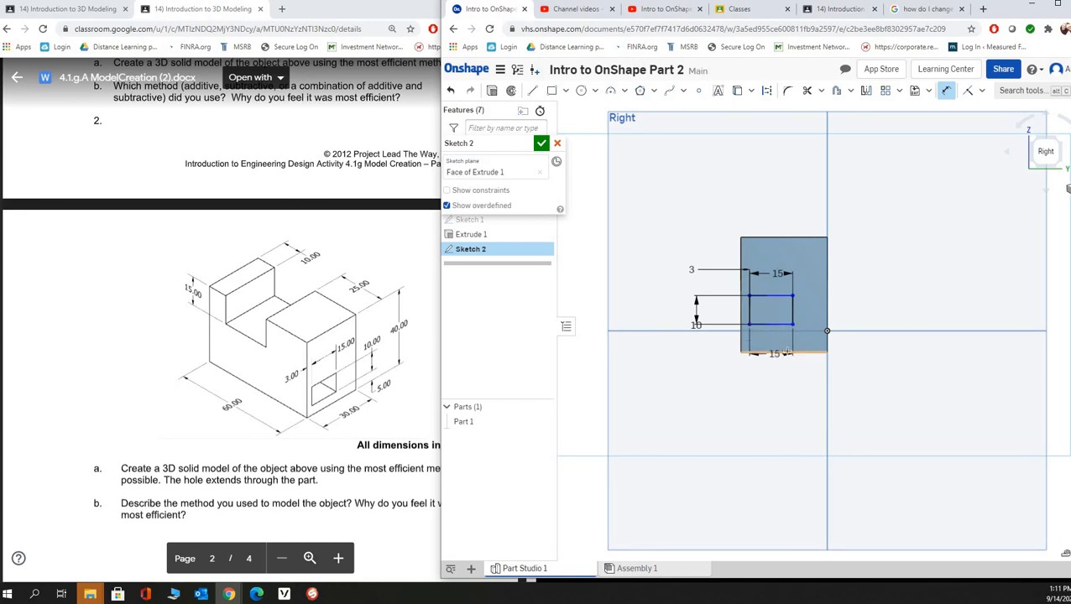
pyautogui.click(698, 360)
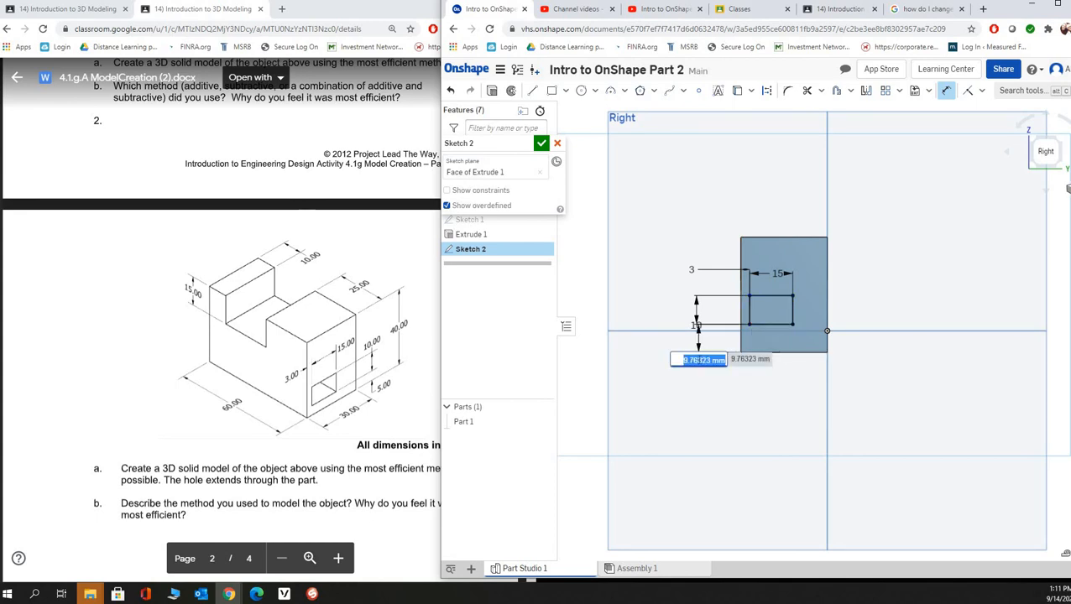
pyautogui.write('5')
pyautogui.press('Return')
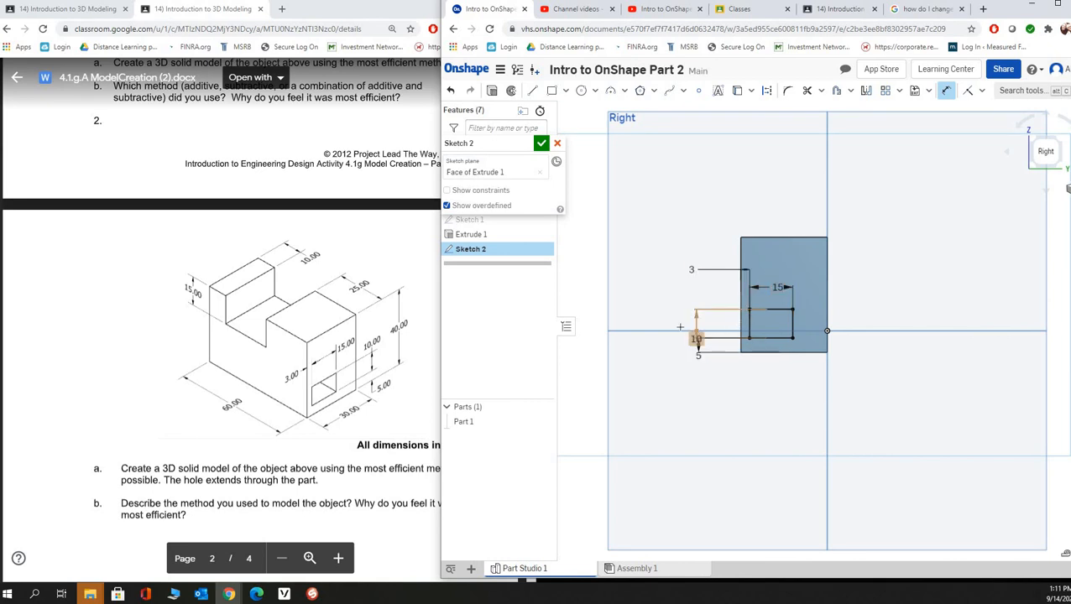
pyautogui.moveTo(675, 326); pyautogui.dragTo(676, 323)
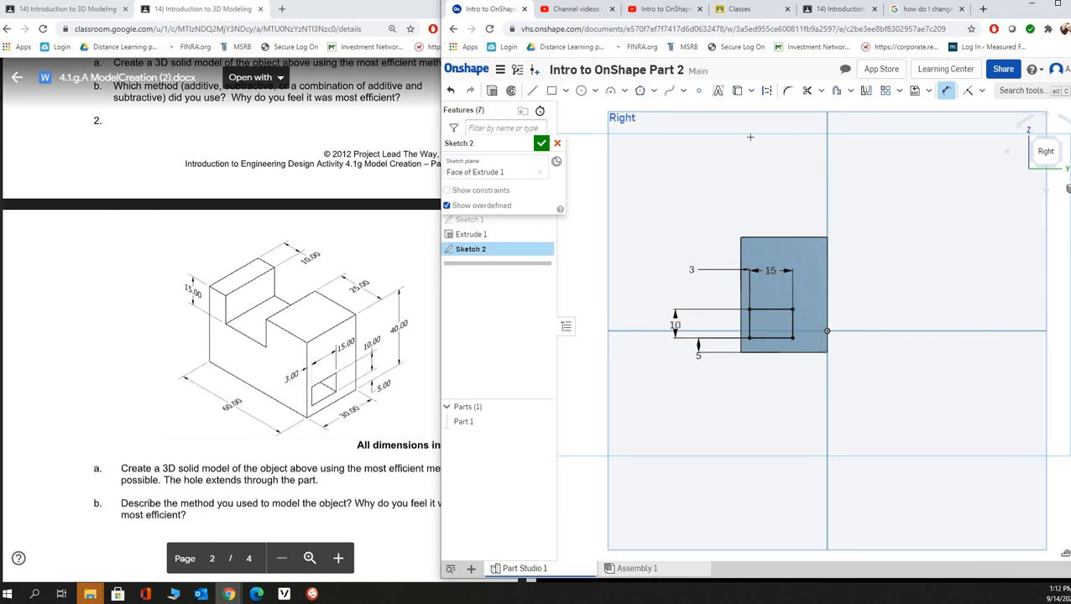
pyautogui.click(541, 144)
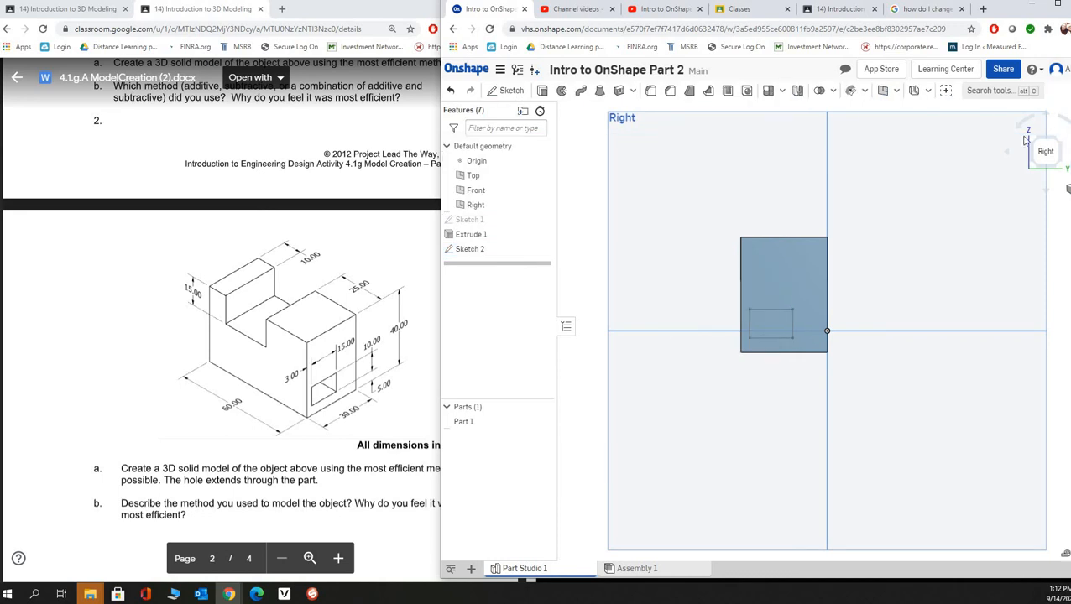
# Step: Cut the rectangle from the right end face into the block with a blind 25 mm Remove extrude
pyautogui.hotkey('shift', '7')
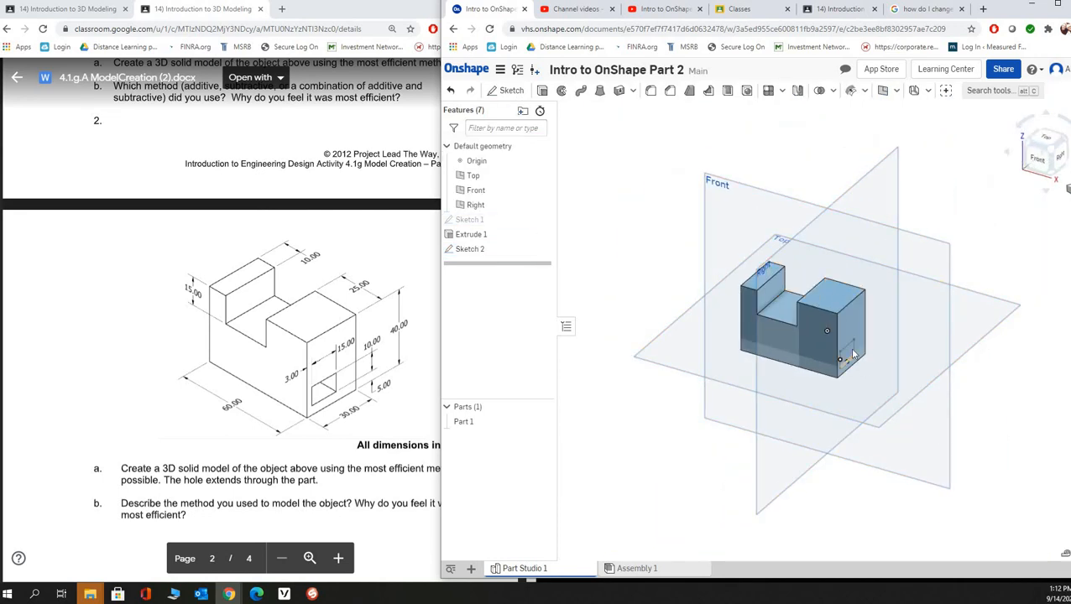
pyautogui.click(543, 92)
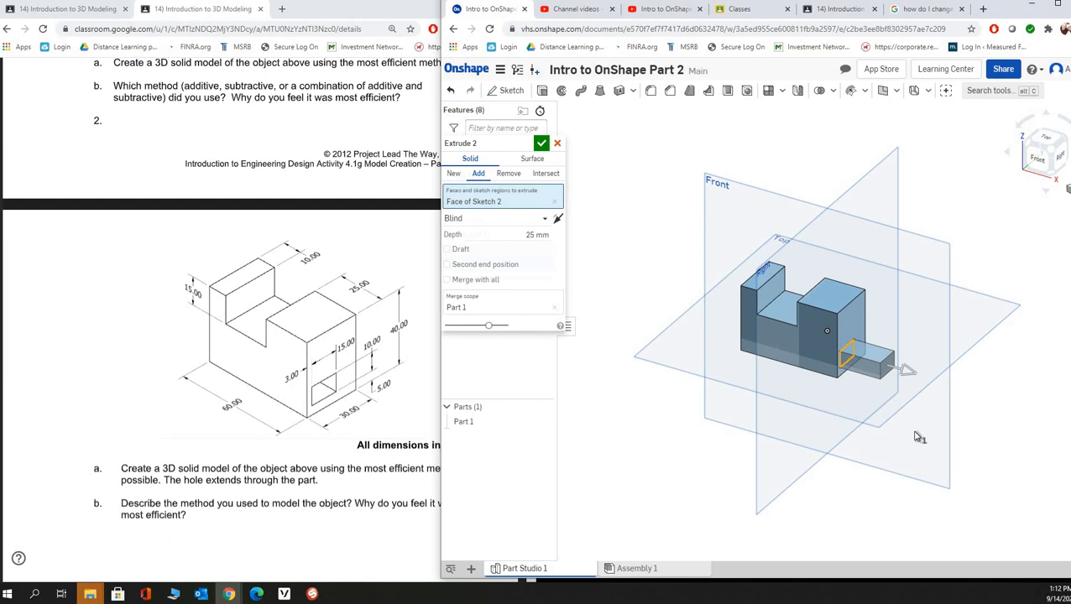
pyautogui.click(508, 174)
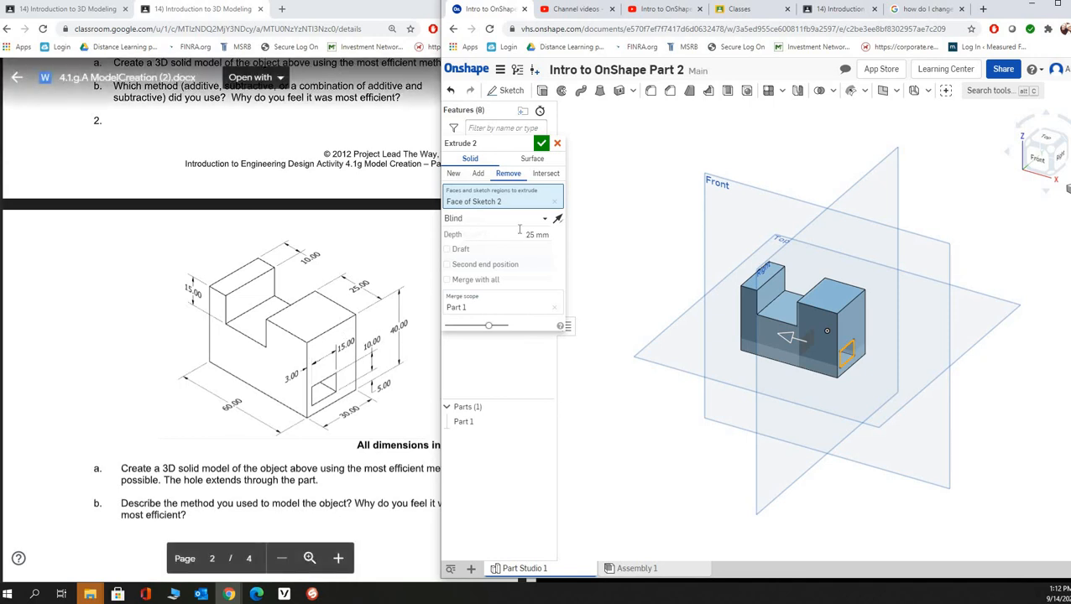
pyautogui.click(541, 145)
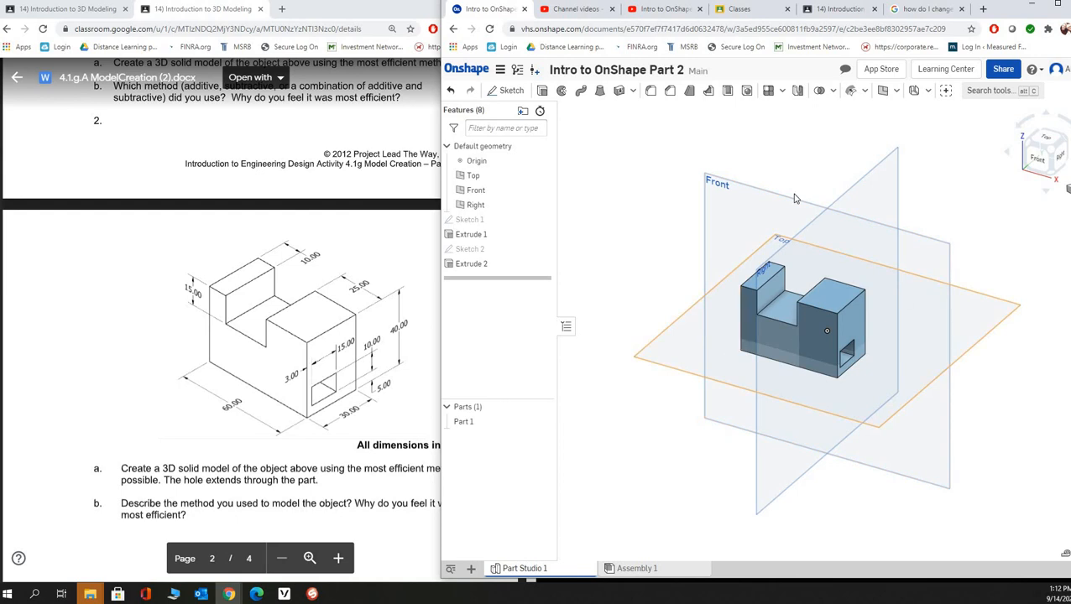